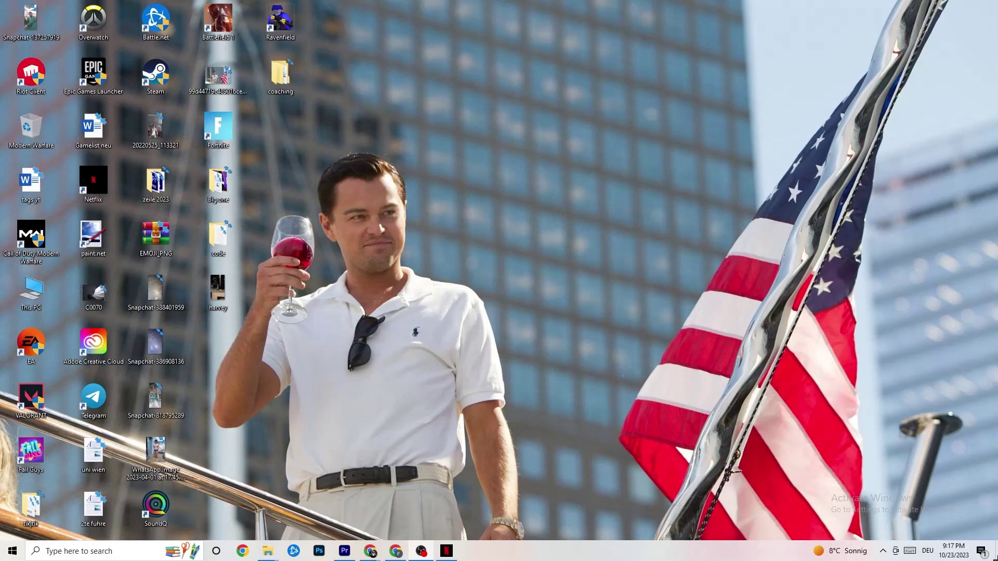
Open the Windows display settings and review the scaling options for text, apps and other items
click(11, 550)
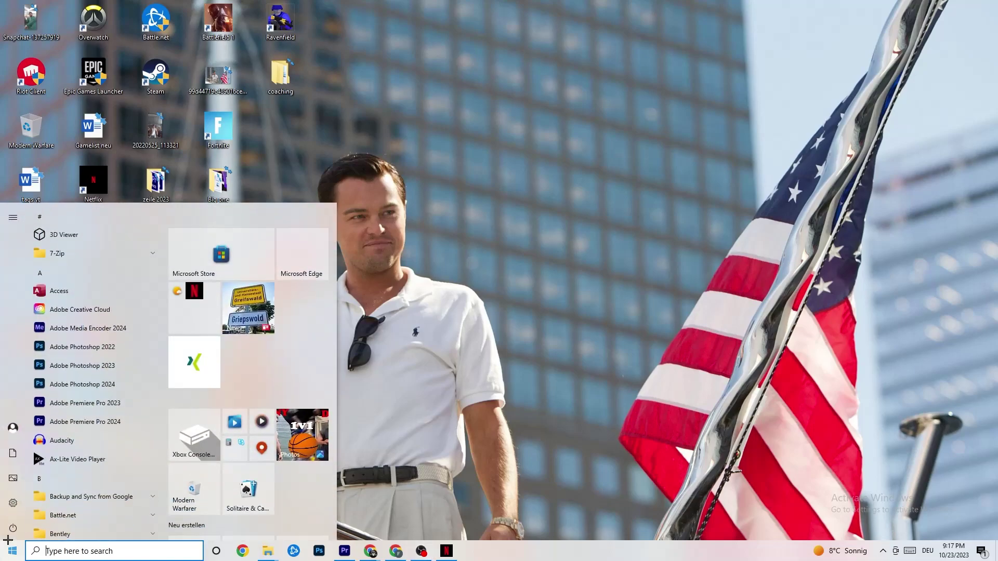
click(14, 503)
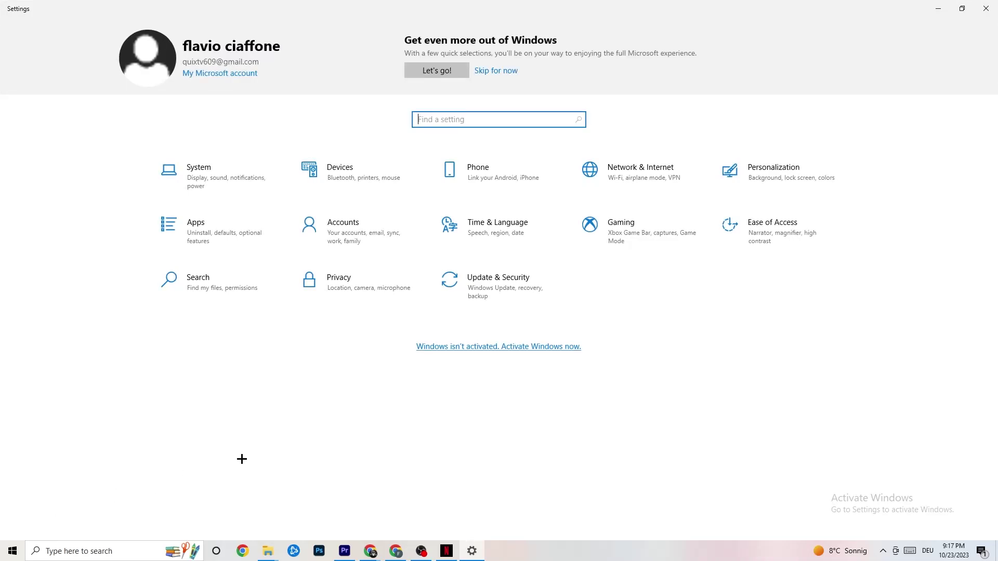
click(216, 181)
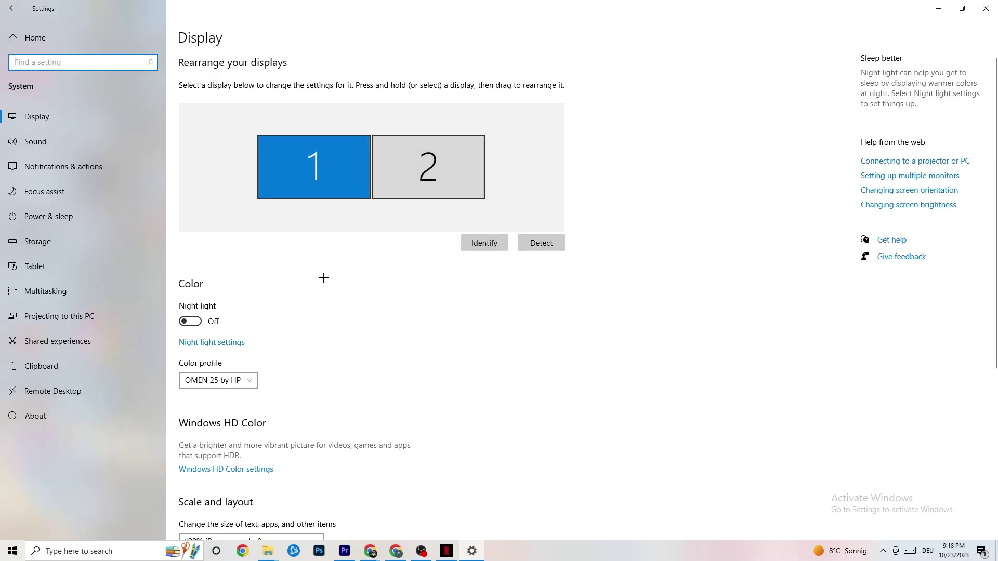
scroll(333, 202, down, 5)
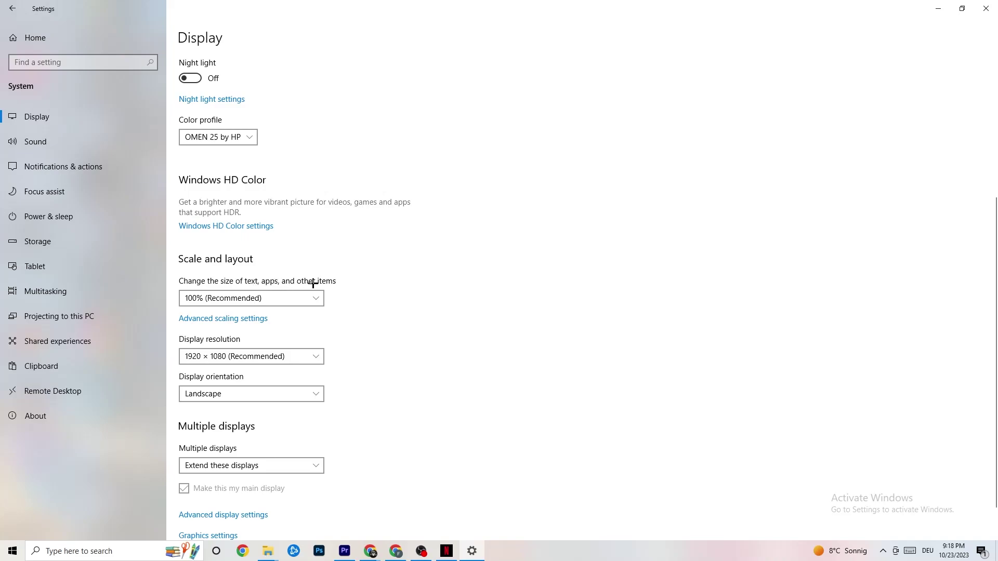
click(306, 298)
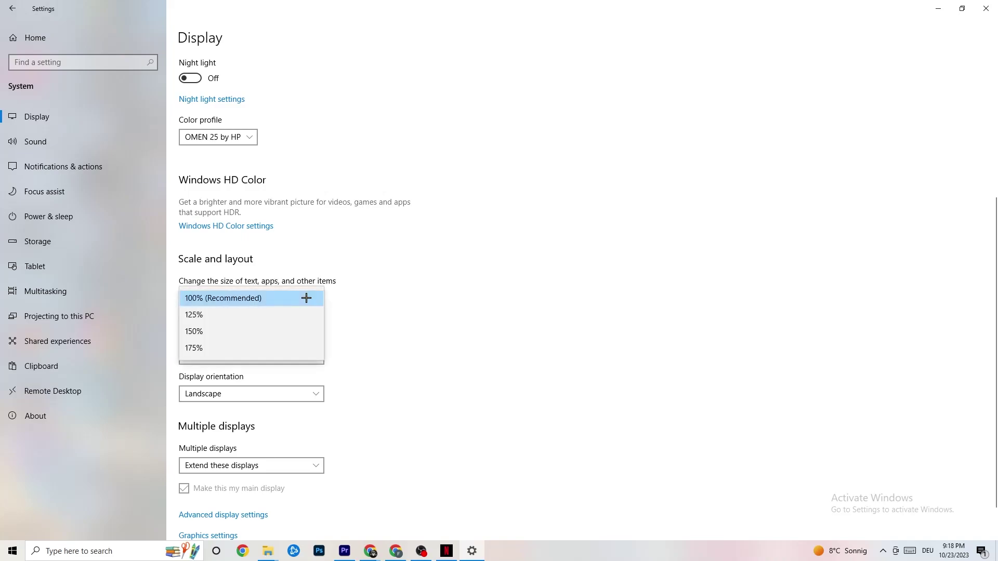
click(427, 256)
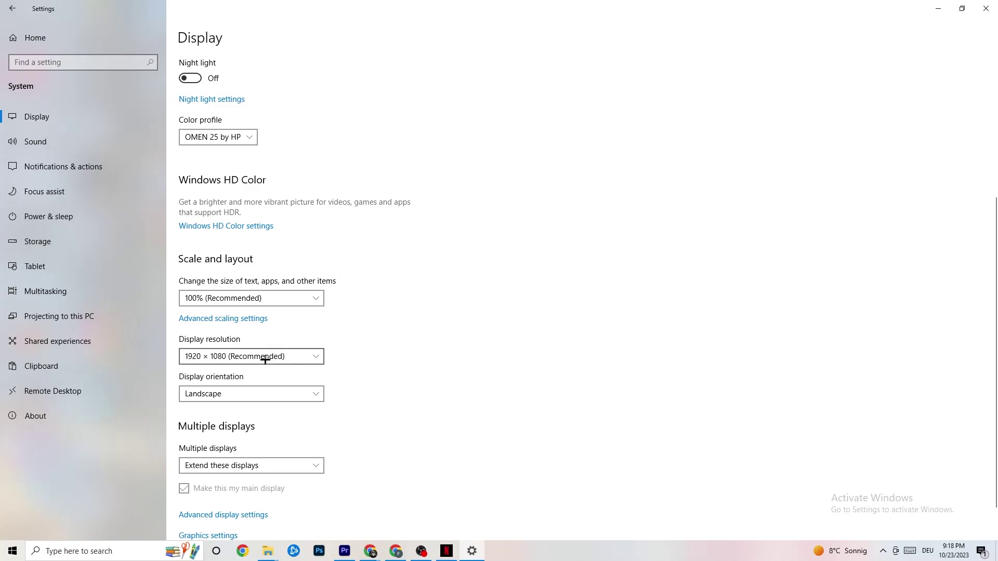
Review the available display resolution options for the main display
click(316, 357)
click(432, 324)
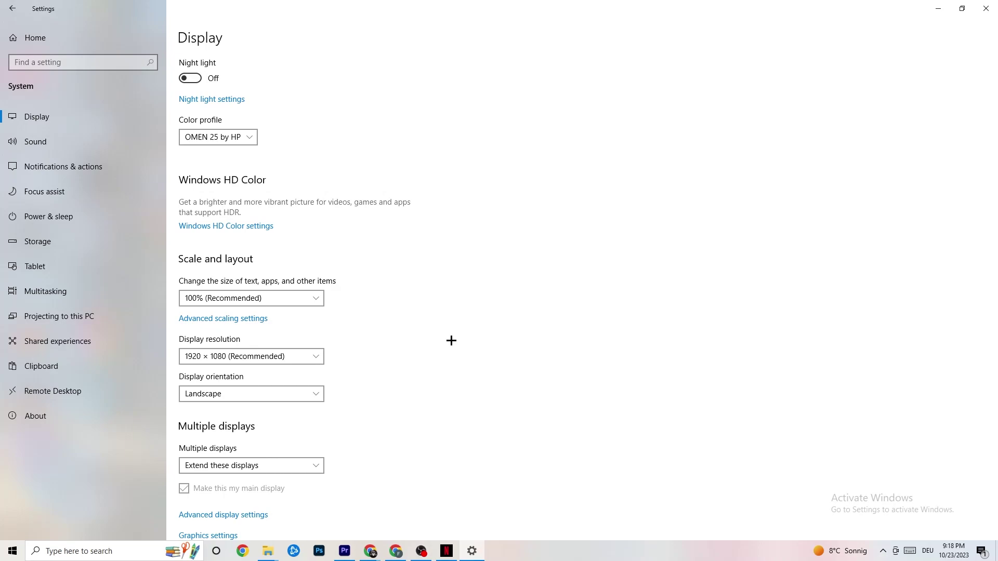
click(314, 356)
click(415, 335)
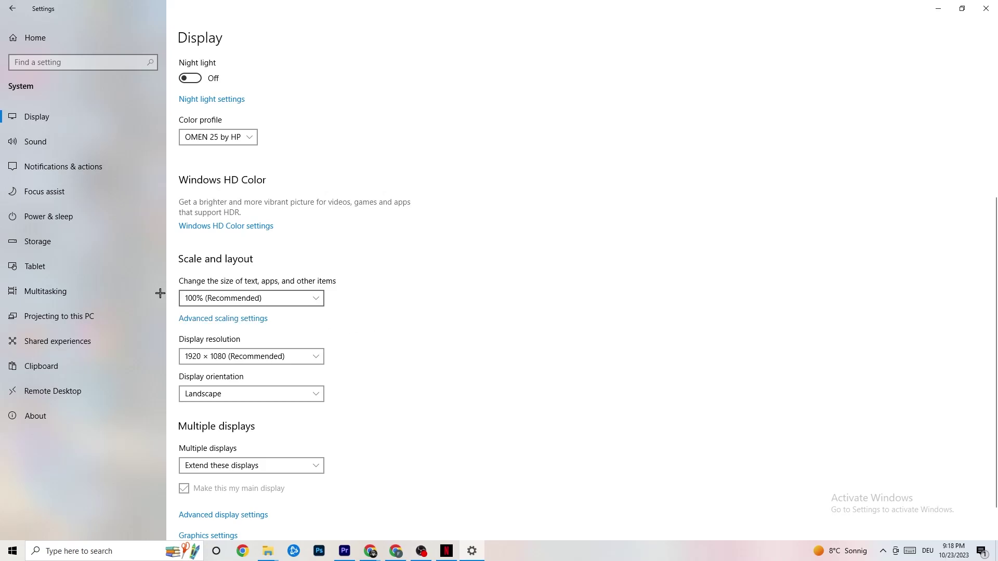
Open the Storage Sense configuration, review the recycle bin deletion intervals and run a cleanup immediately
click(65, 248)
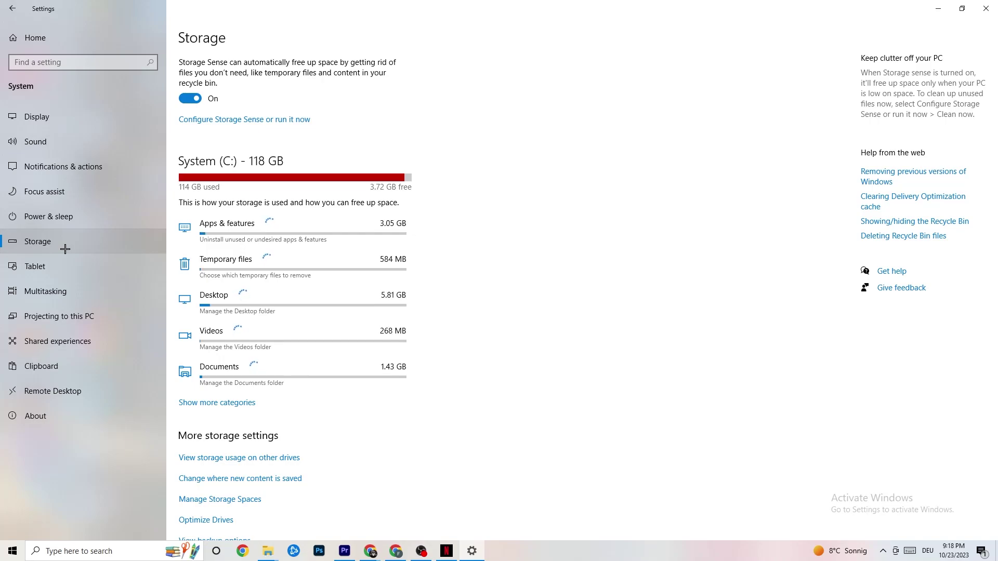
click(287, 121)
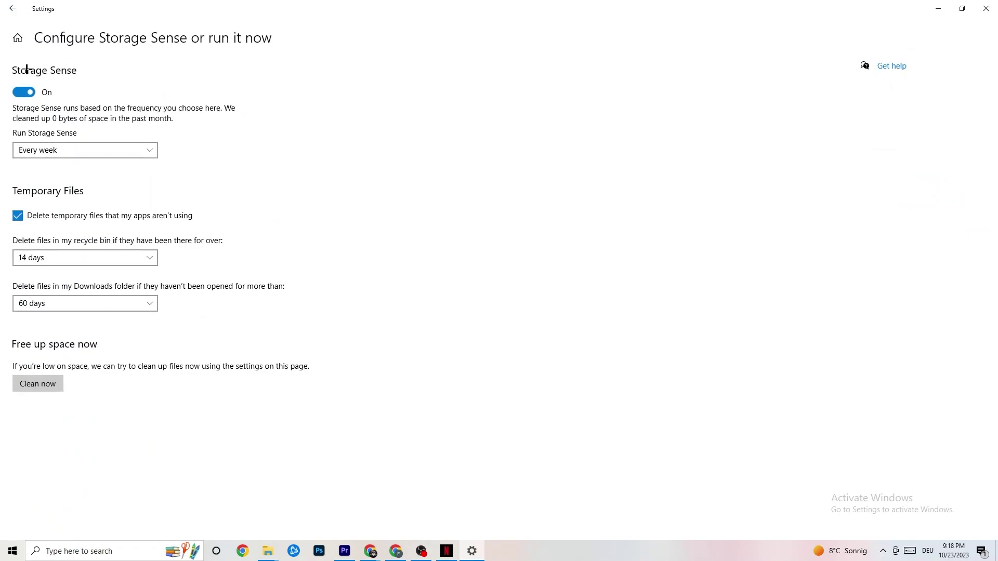
click(104, 260)
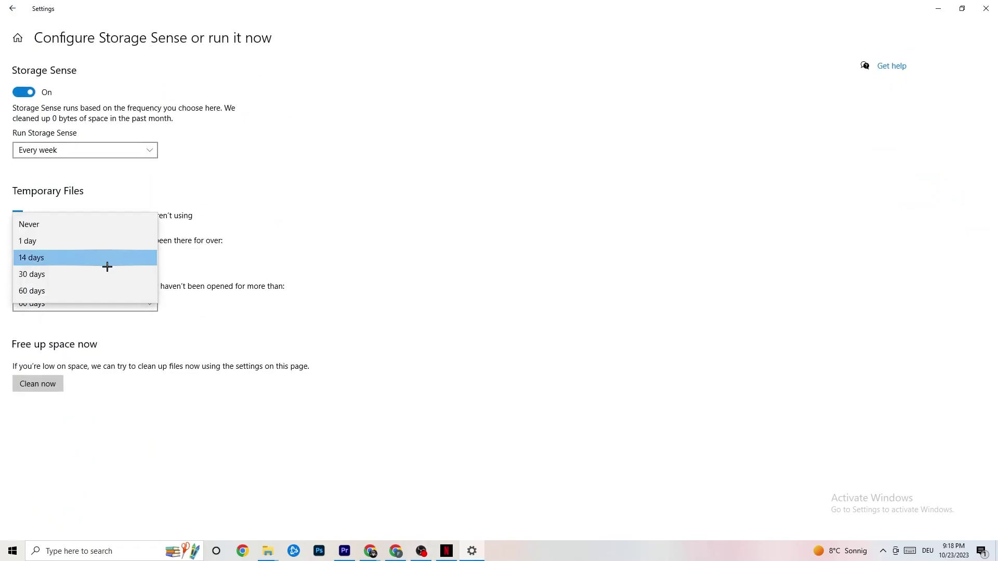
click(206, 228)
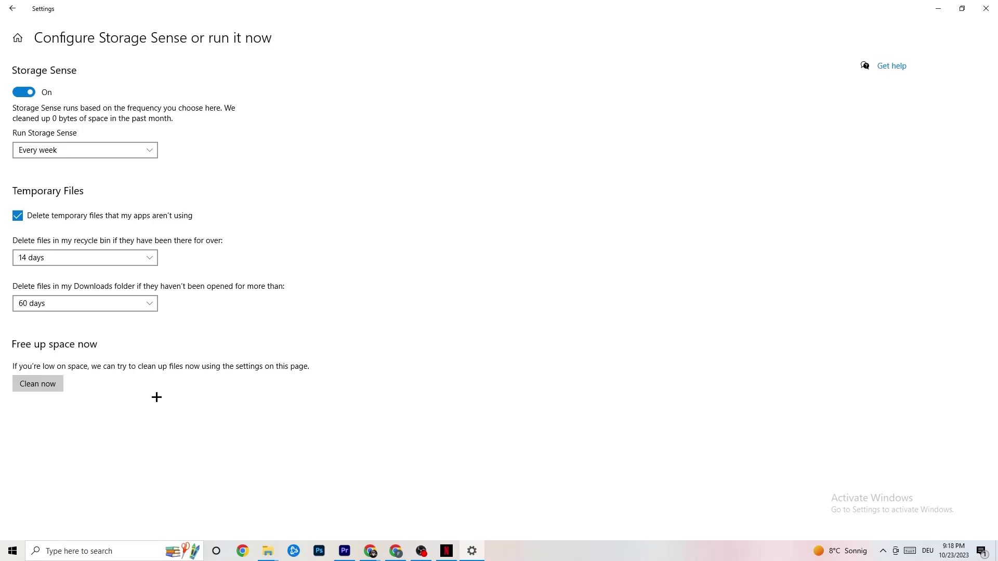
click(46, 386)
click(9, 4)
Examine the available power plans through the additional power settings of Power & sleep, then return to the Settings overview
click(229, 163)
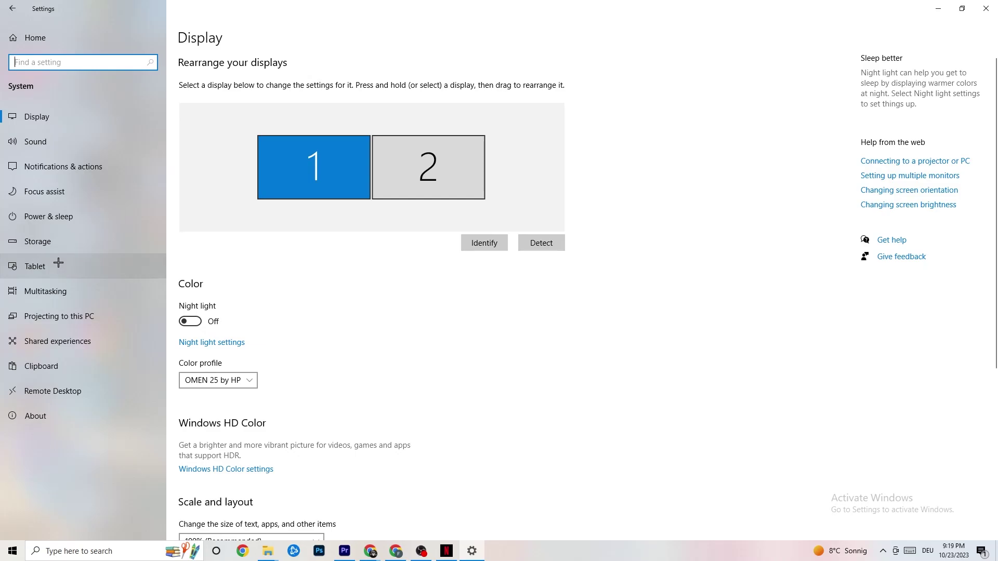
click(35, 215)
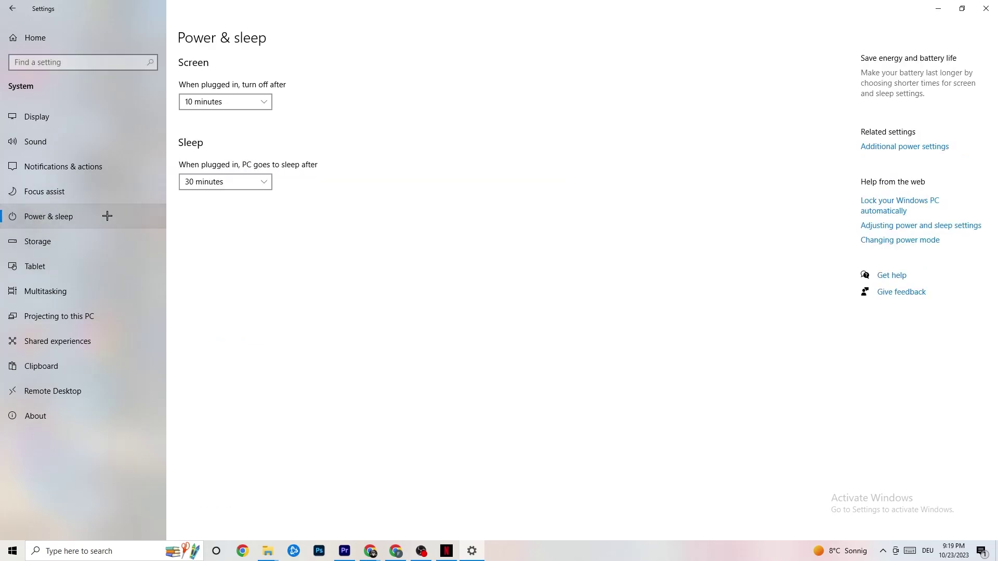
click(899, 147)
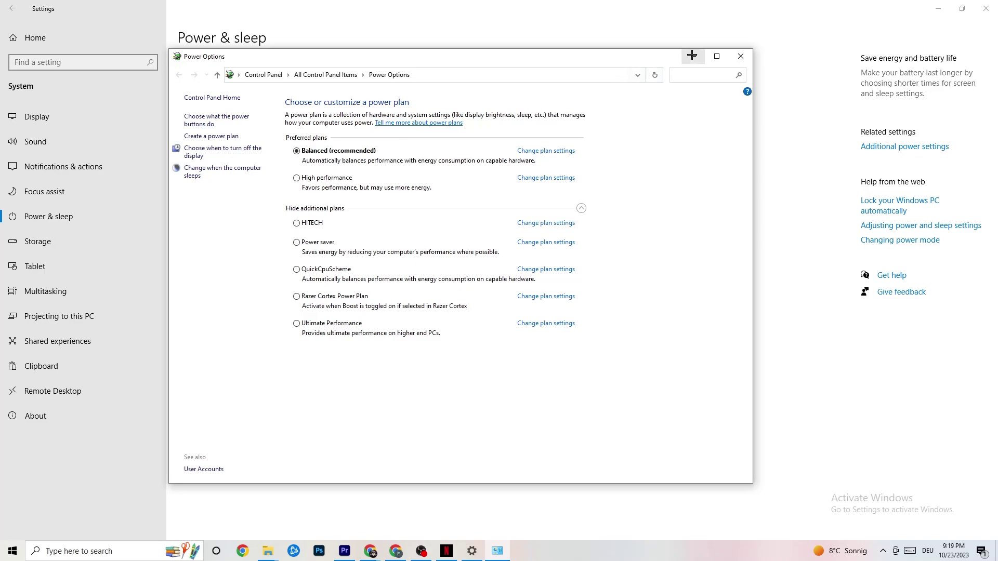
click(742, 57)
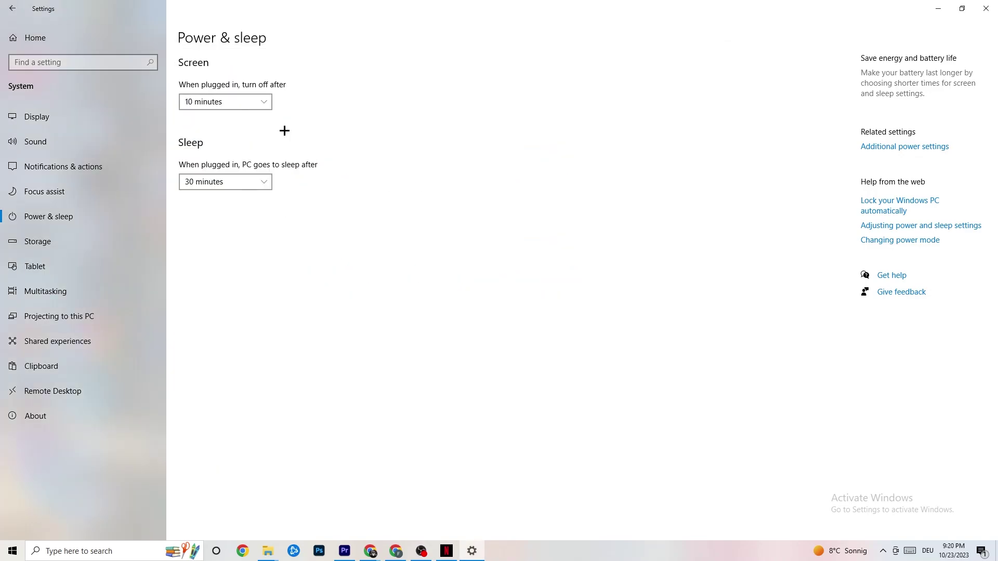
click(17, 7)
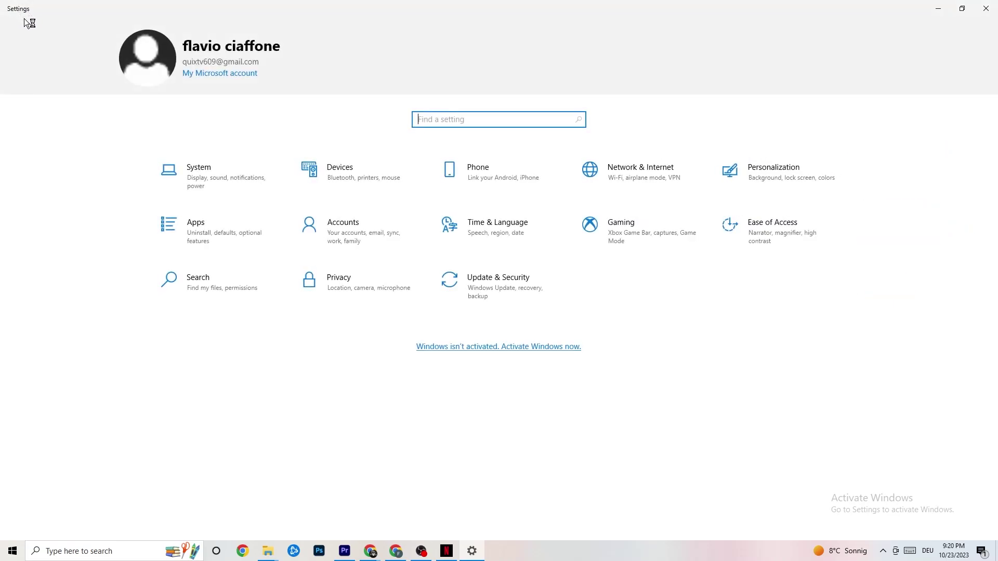
Open the Gaming settings and review the Xbox Game Bar toggle and its keyboard shortcuts
click(633, 243)
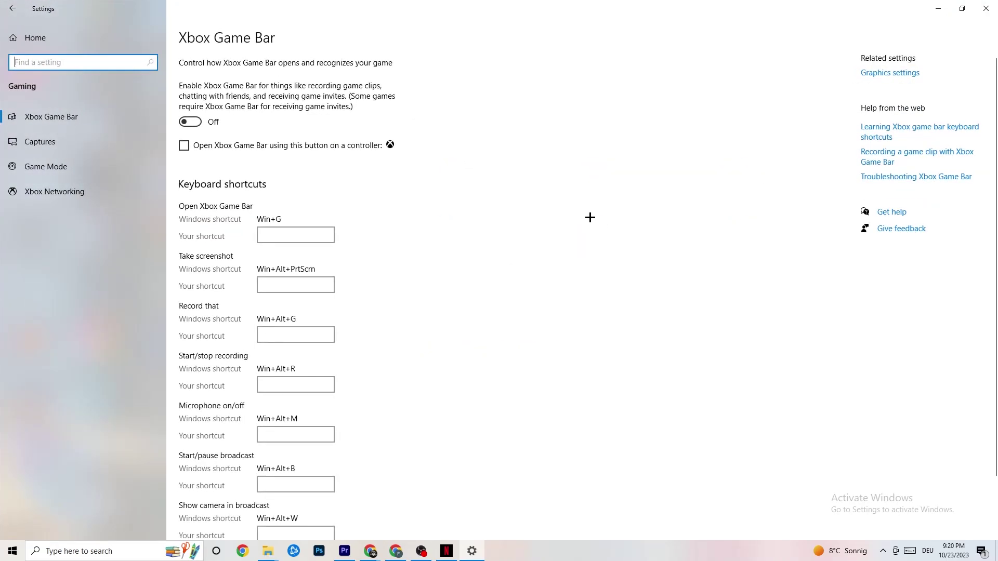
scroll(348, 219, down, 3)
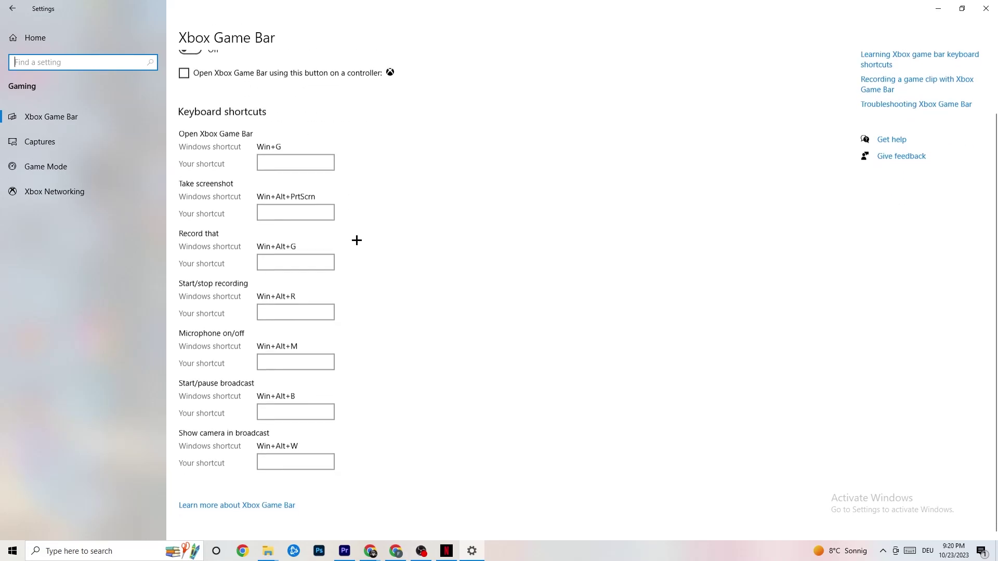
scroll(312, 245, up, 3)
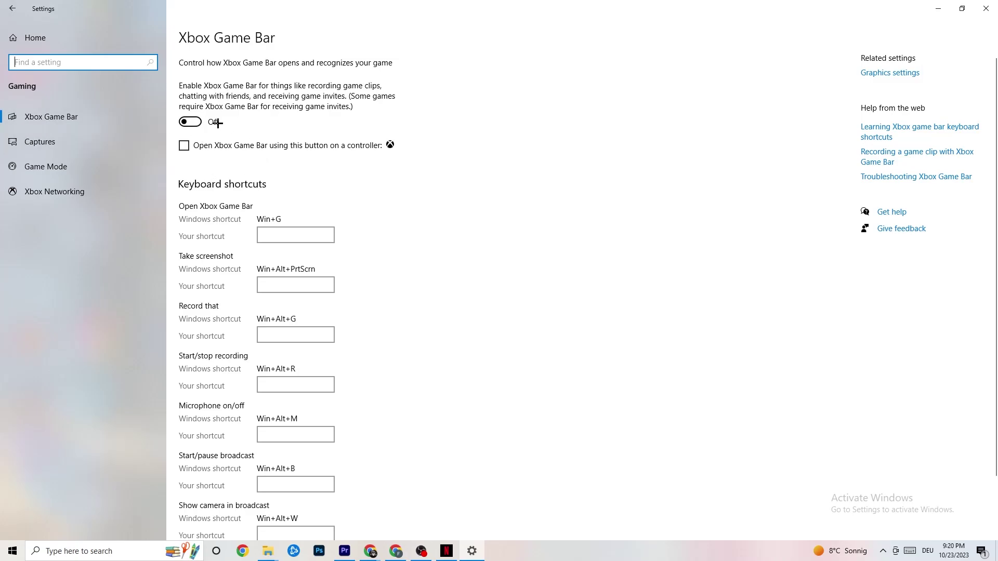
Check the background recording and audio options under Captures and the Game Mode toggle, then return to the Settings overview
click(82, 142)
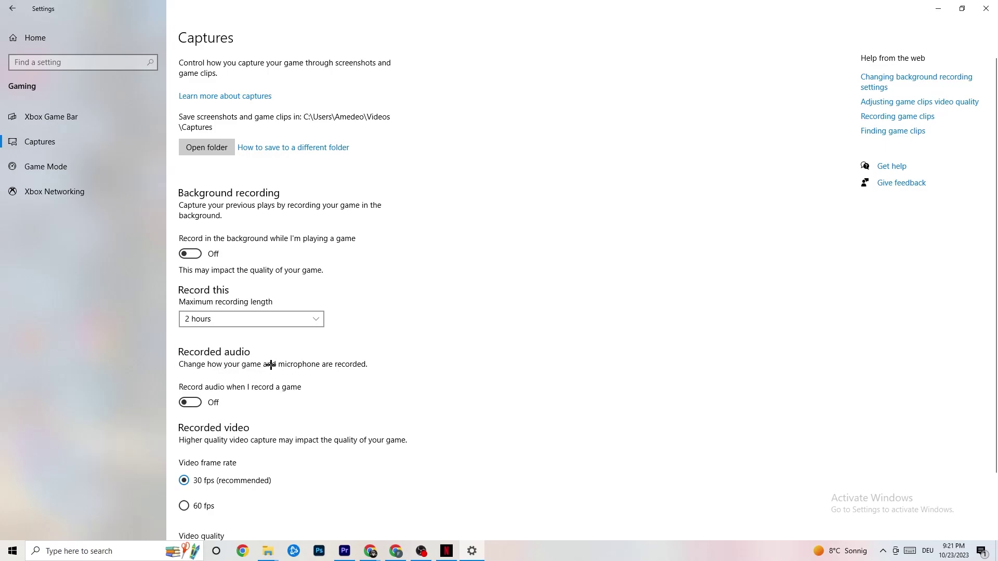
scroll(269, 360, down, 3)
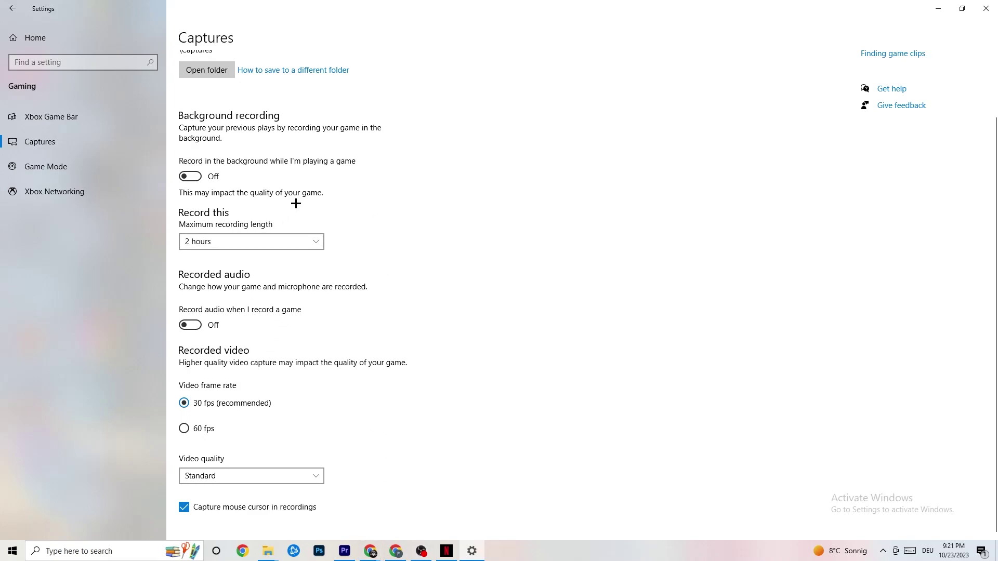
click(77, 171)
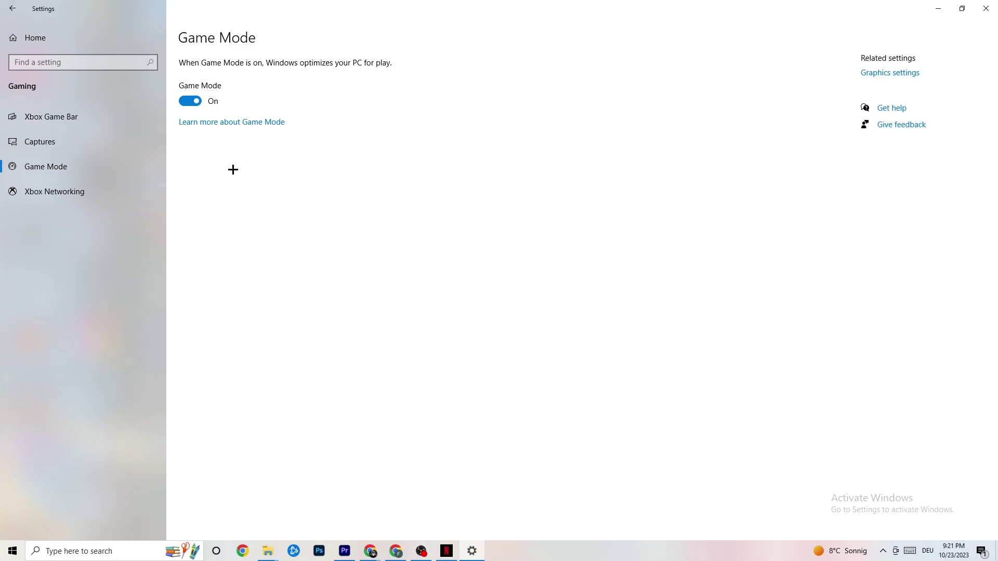
click(16, 8)
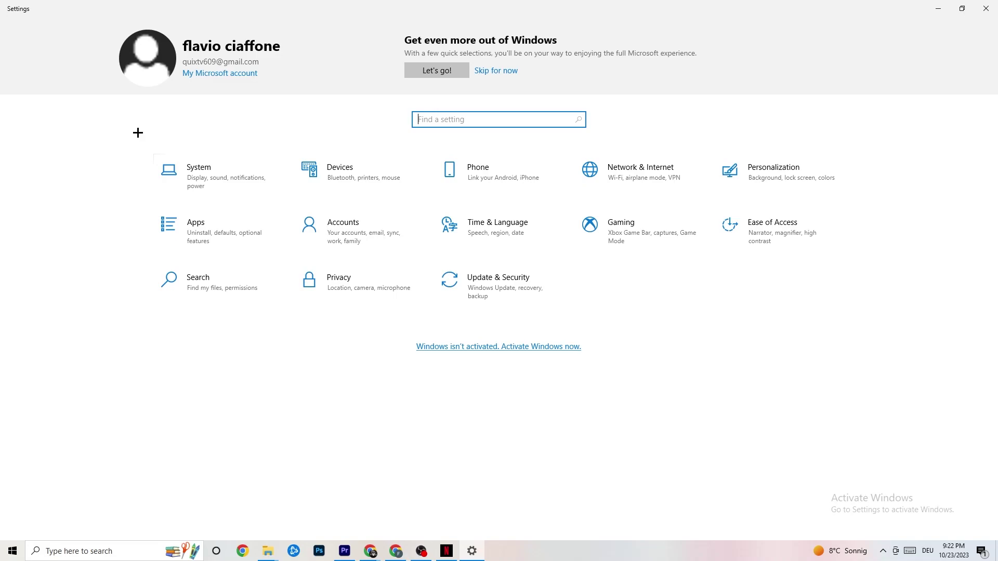
Check the Windows Update status and the Troubleshoot page under Update & Security, then close Settings
click(517, 295)
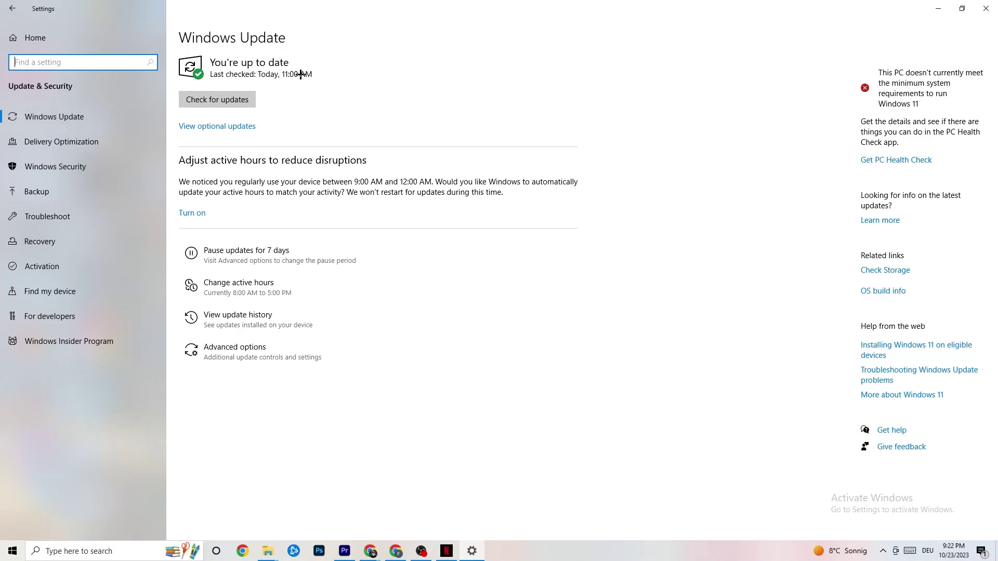
click(327, 119)
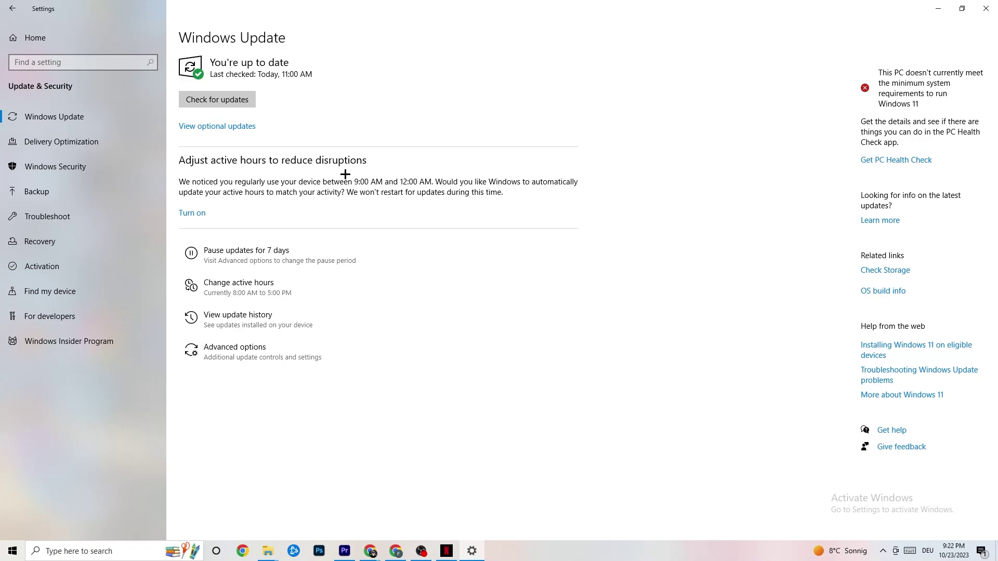
click(78, 217)
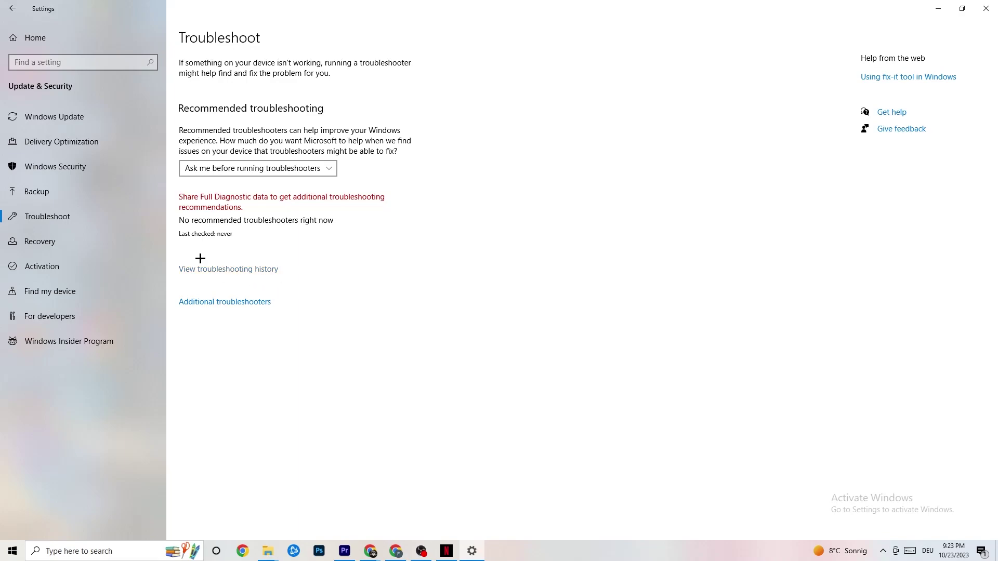
click(981, 2)
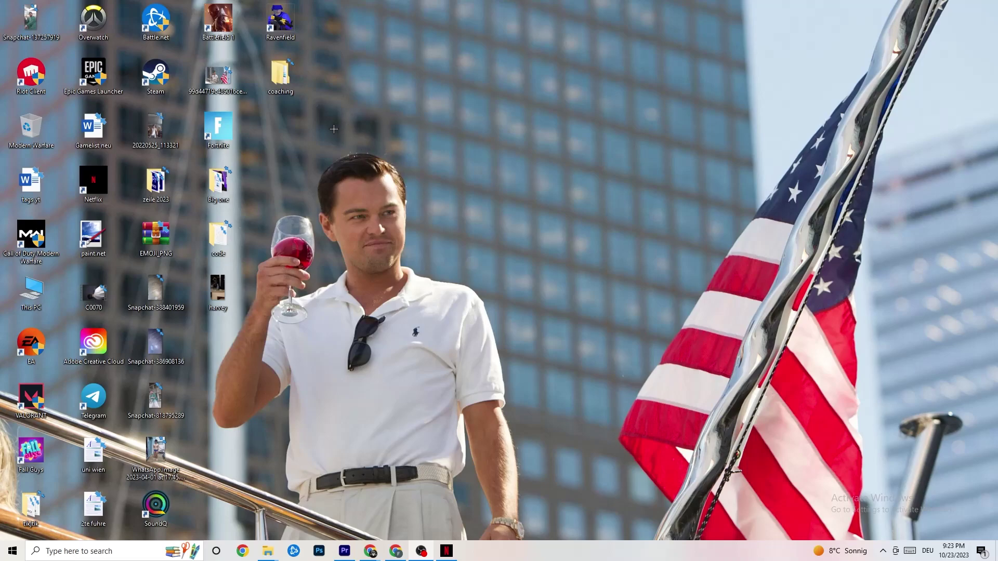
Move the Steam shortcut out of the icon columns to an empty area near the middle of the desktop
drag(161, 77, 577, 167)
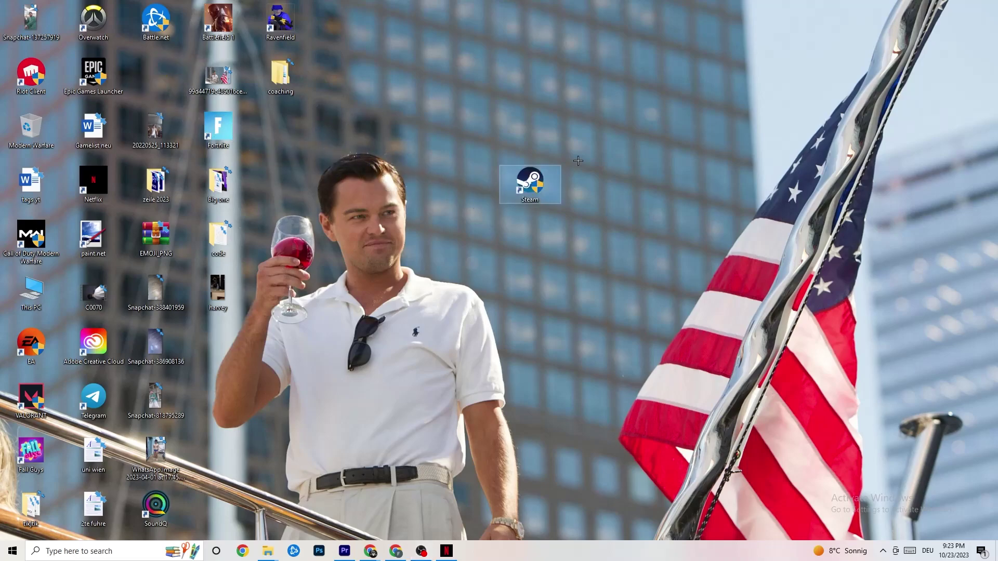
right_click(529, 189)
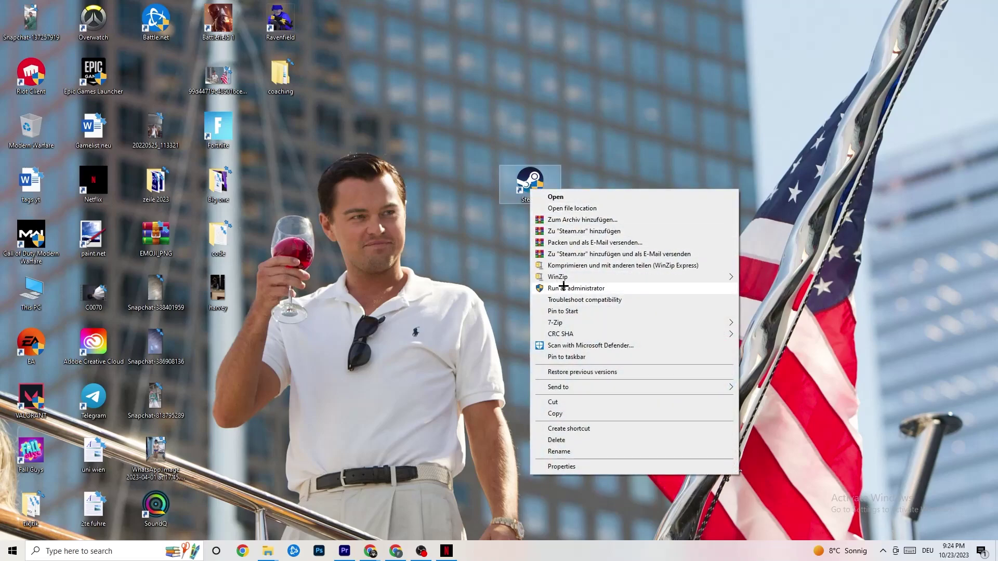
click(425, 260)
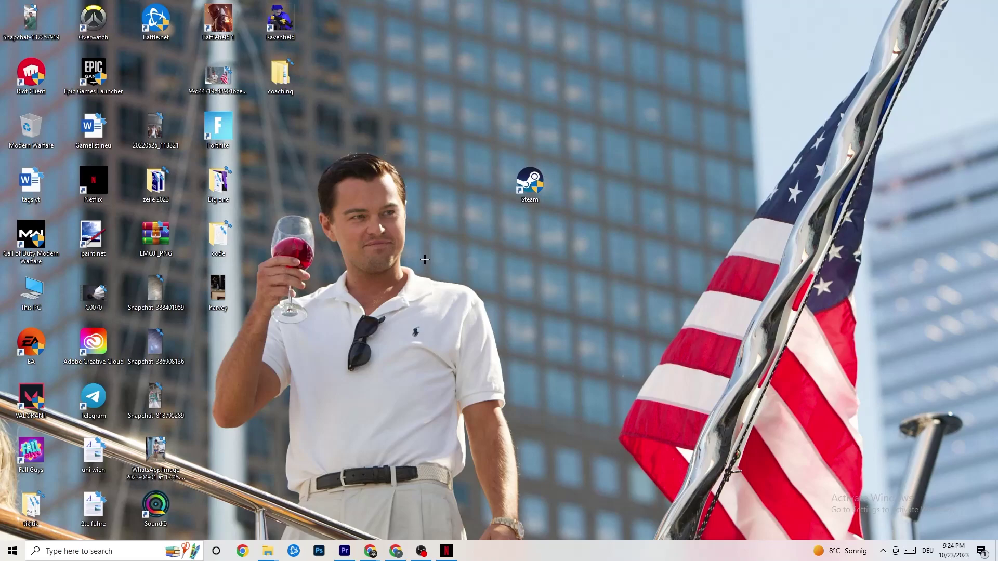
drag(511, 194, 450, 195)
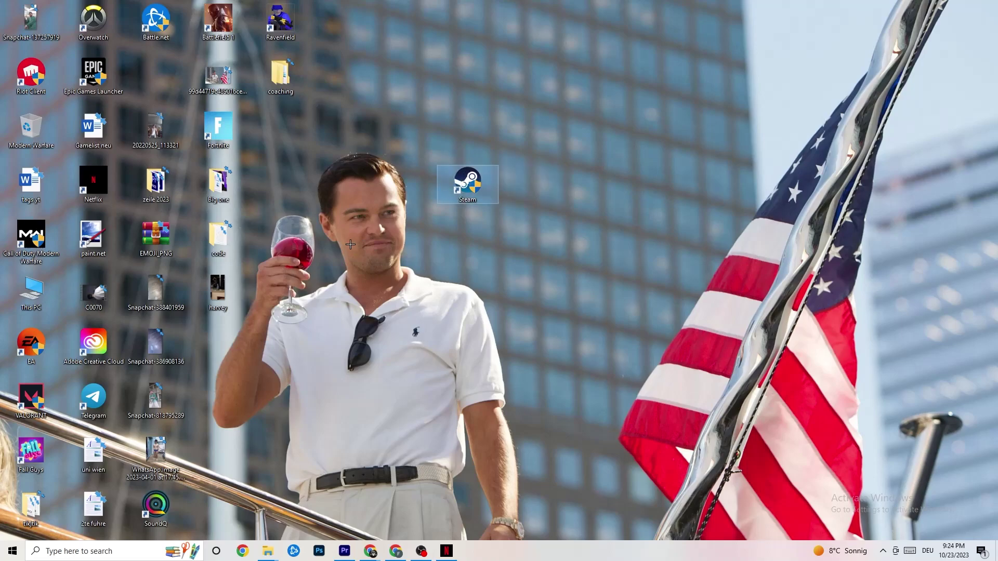
Open the Steam shortcut's properties, review its Compatibility settings and the available compatibility mode versions, then accept the dialog
right_click(459, 188)
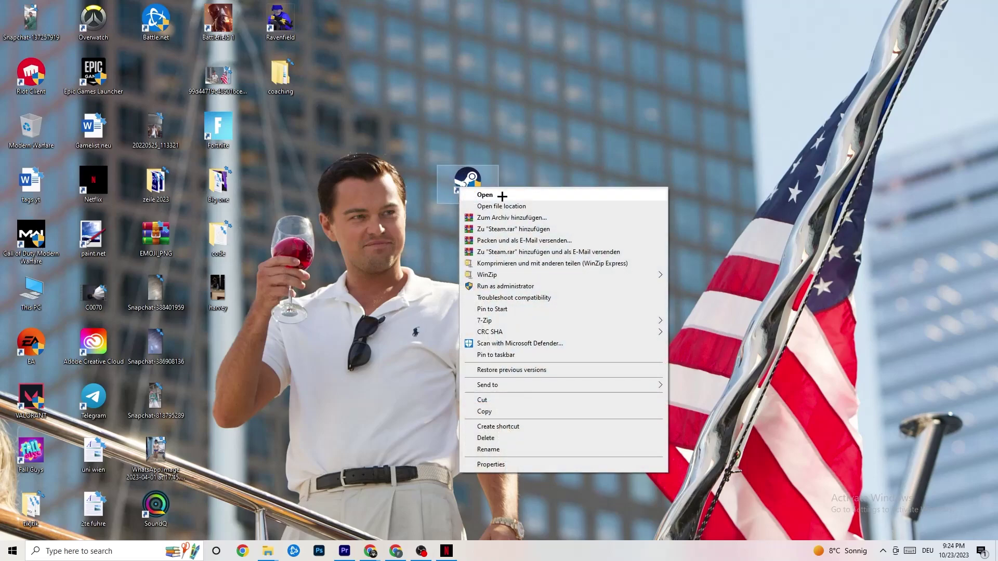
click(507, 465)
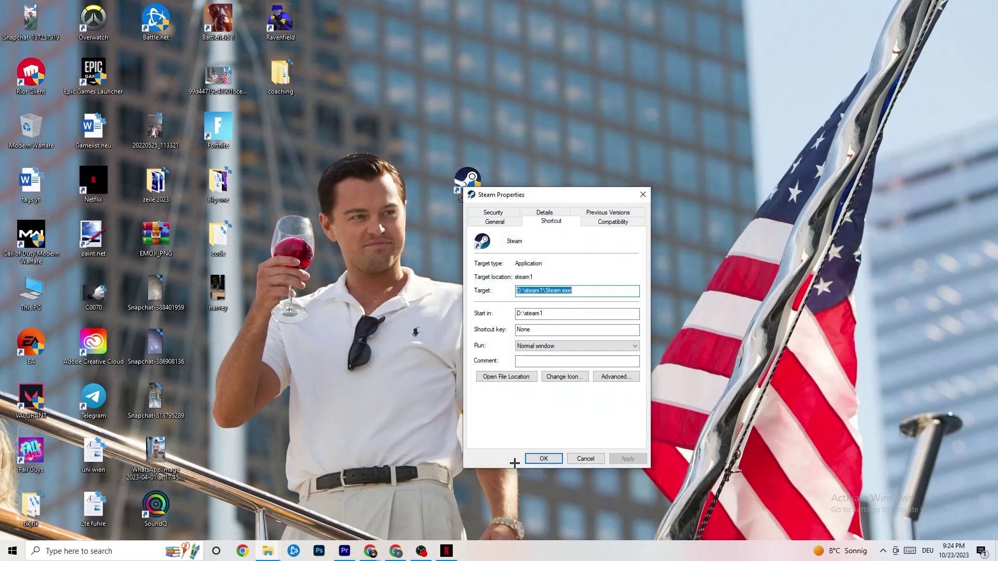
drag(546, 195, 402, 52)
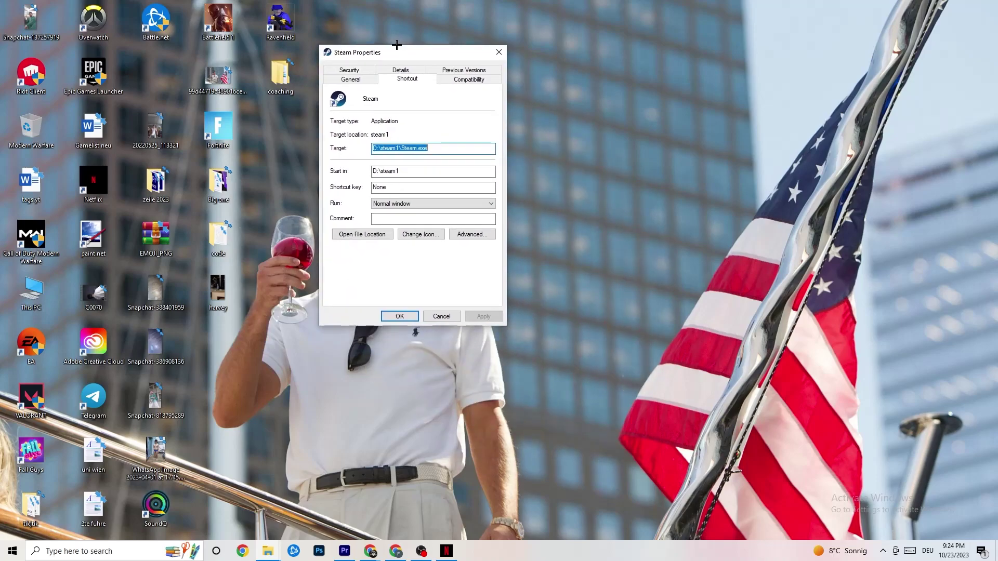
click(457, 79)
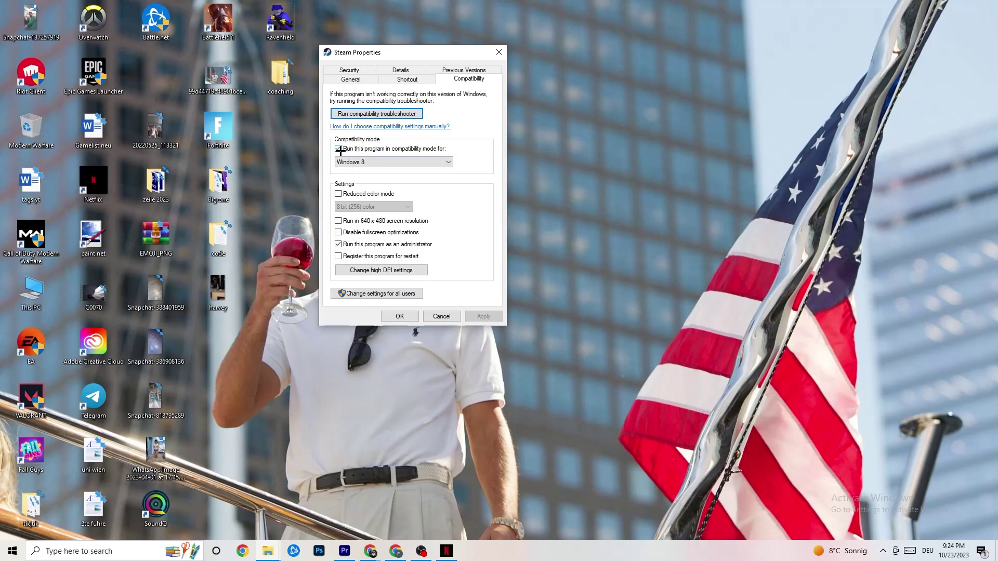
click(433, 161)
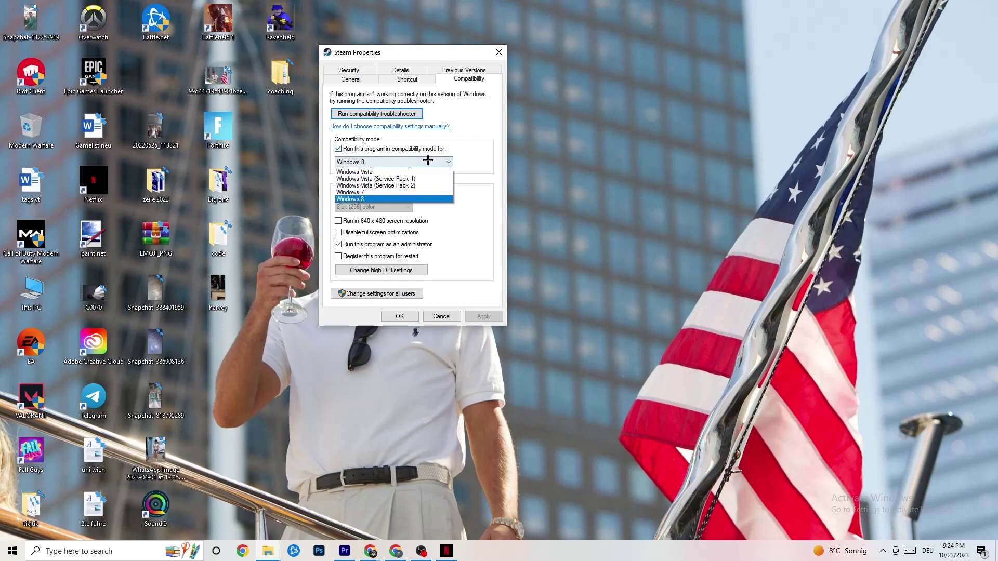
click(452, 149)
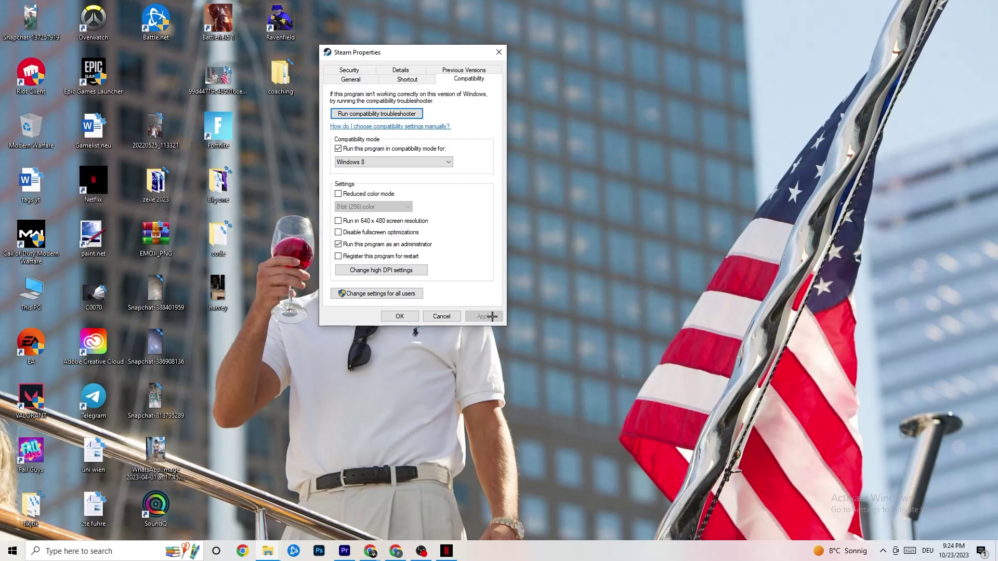
click(401, 316)
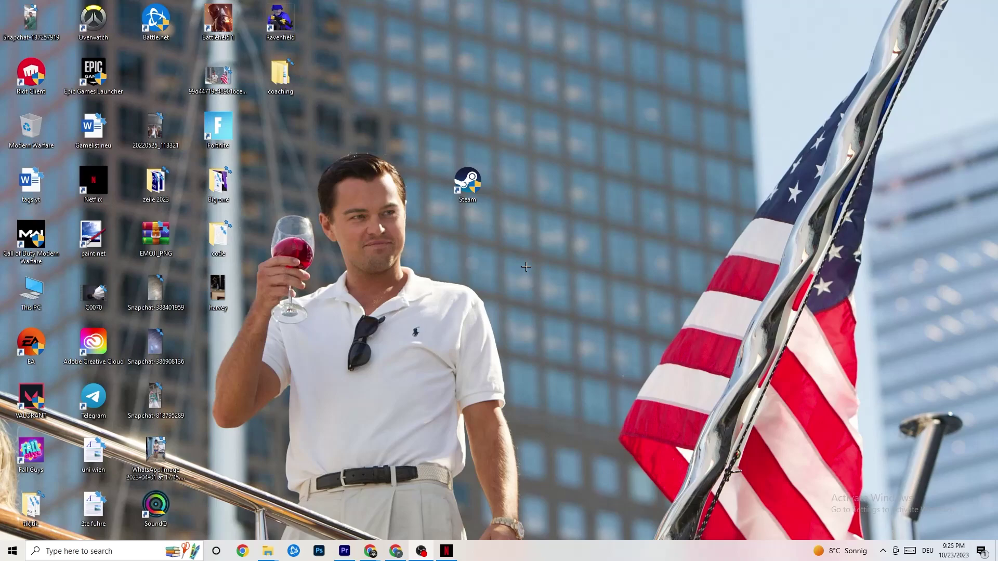
right_click(482, 196)
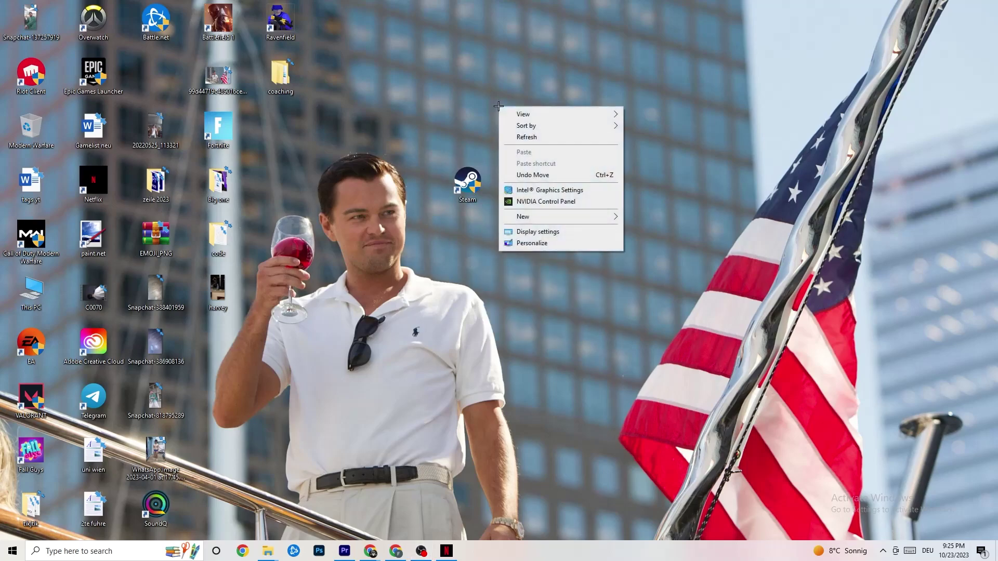
click(384, 20)
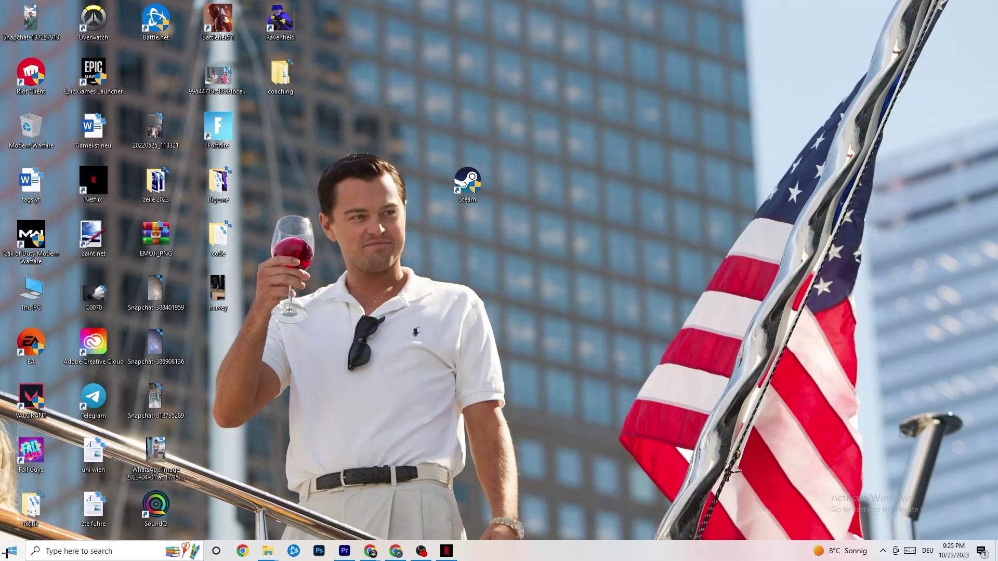
click(462, 174)
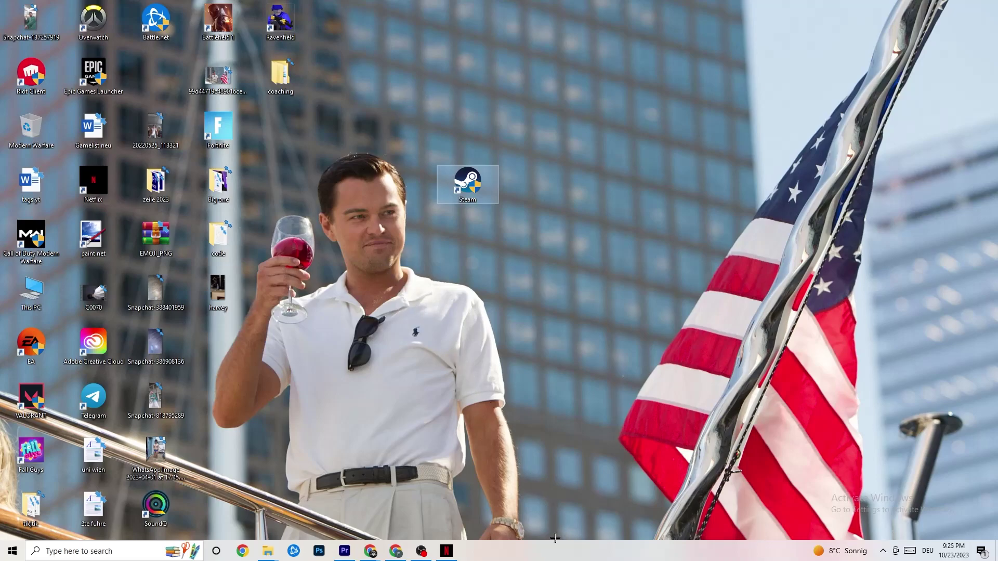
Open Task Manager maximized and view the available actions for the Windows Explorer process and the Pivot Software startup entry
right_click(554, 559)
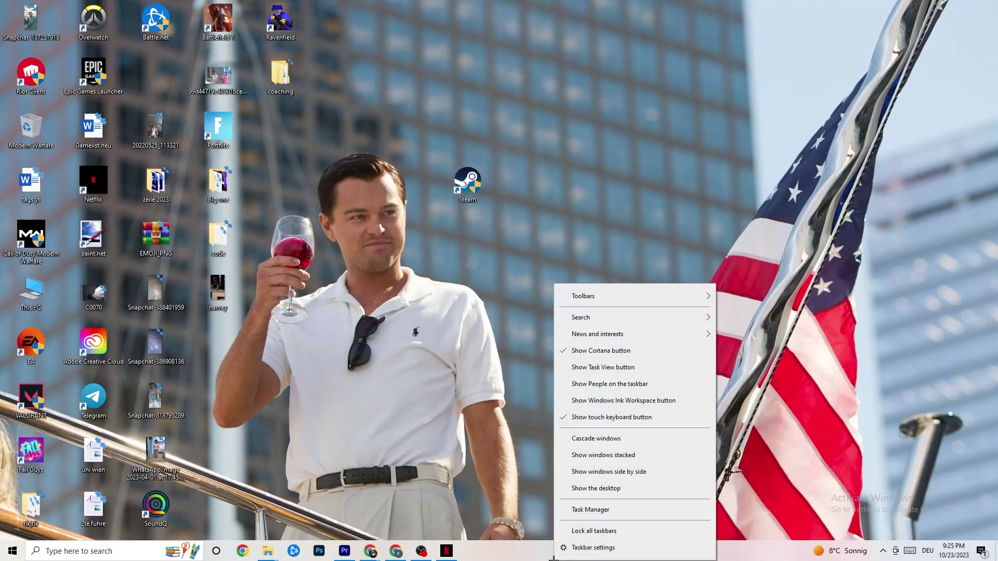
click(611, 510)
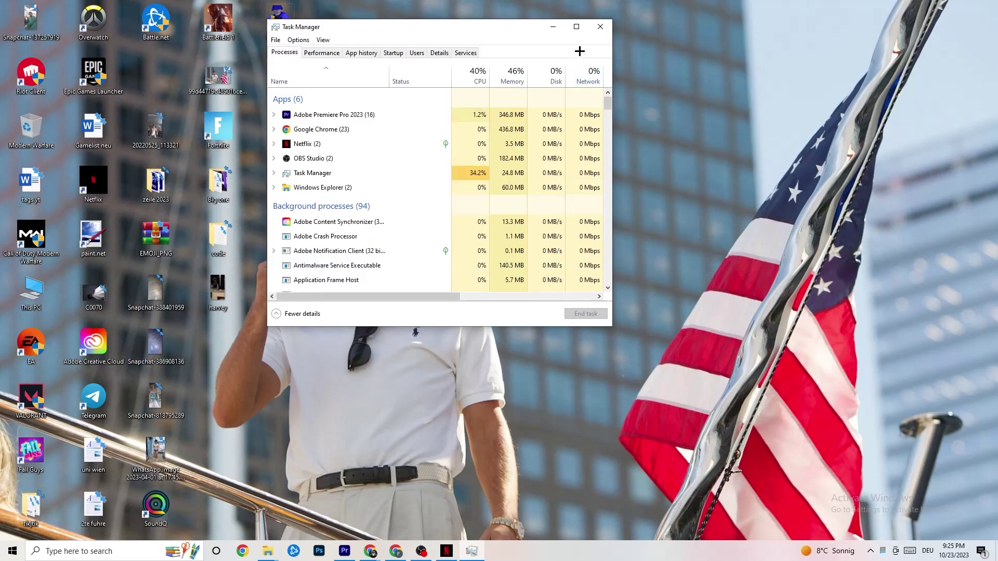
double_click(576, 28)
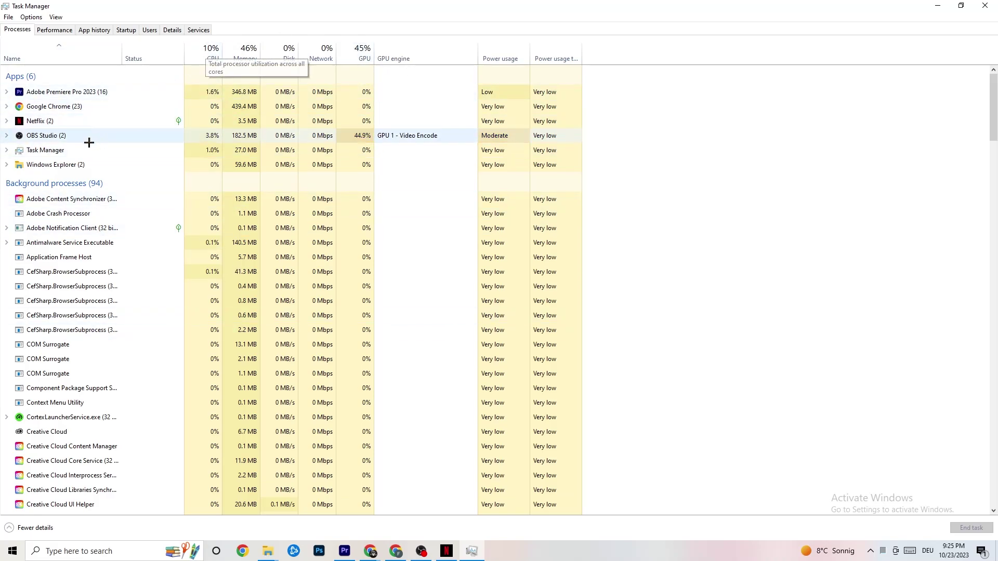
right_click(66, 166)
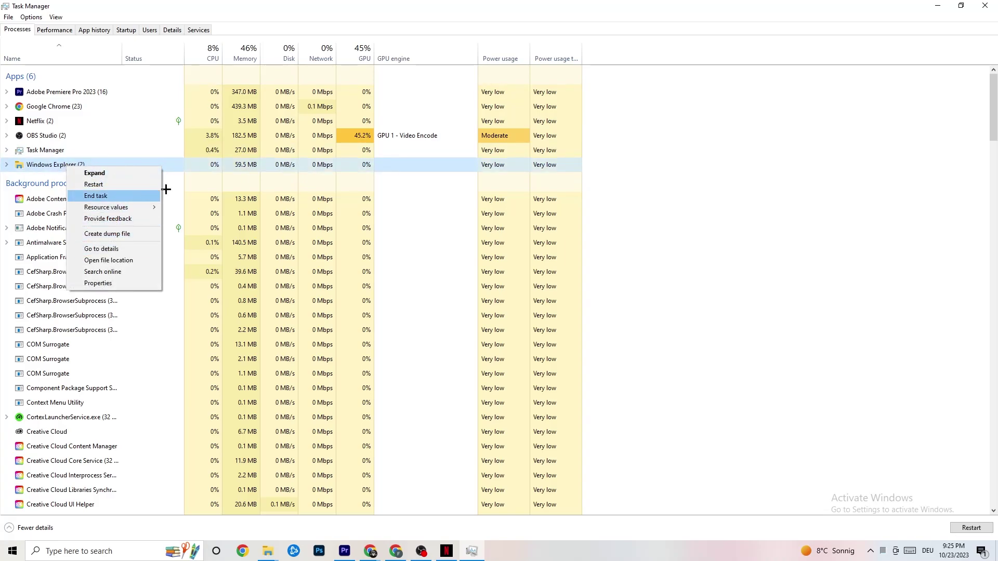
click(737, 147)
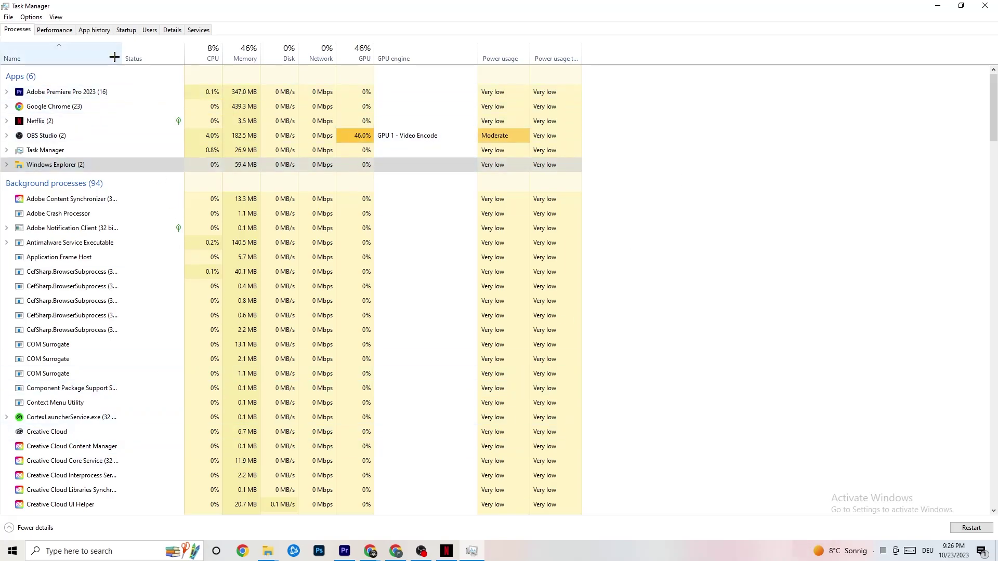
click(127, 30)
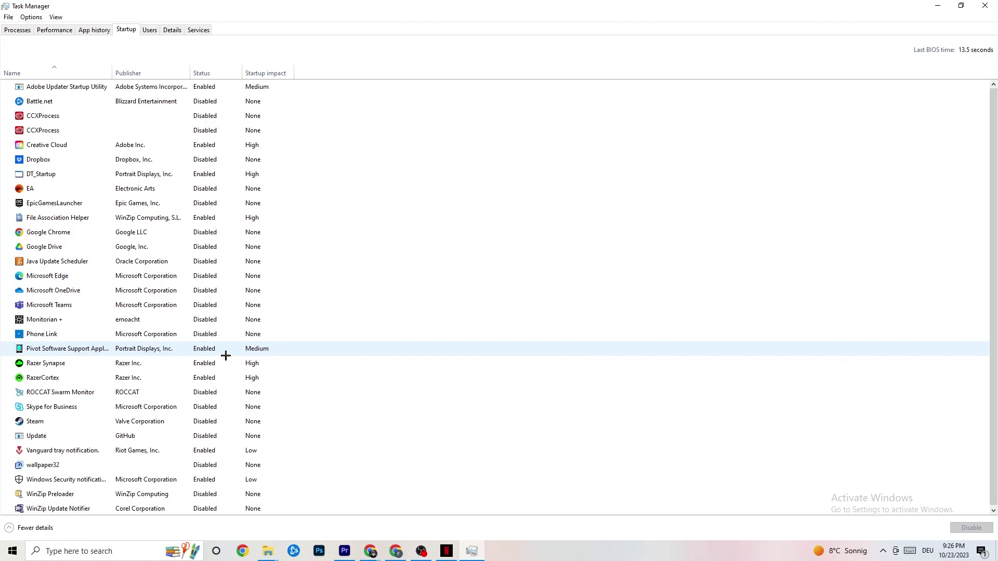
right_click(202, 350)
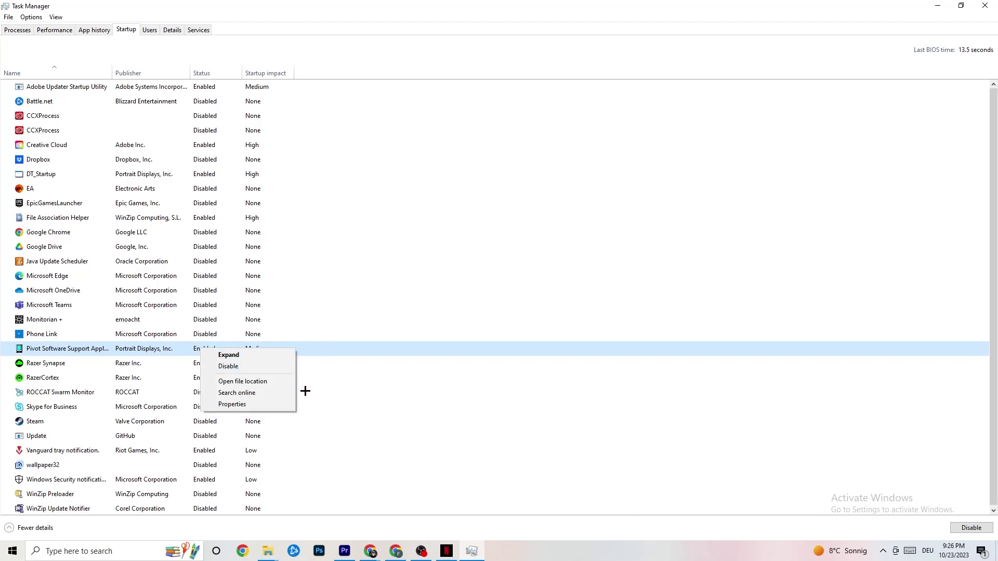
View the priority levels available for the Adobe Premiere Pro process under Details, then close Task Manager
click(171, 31)
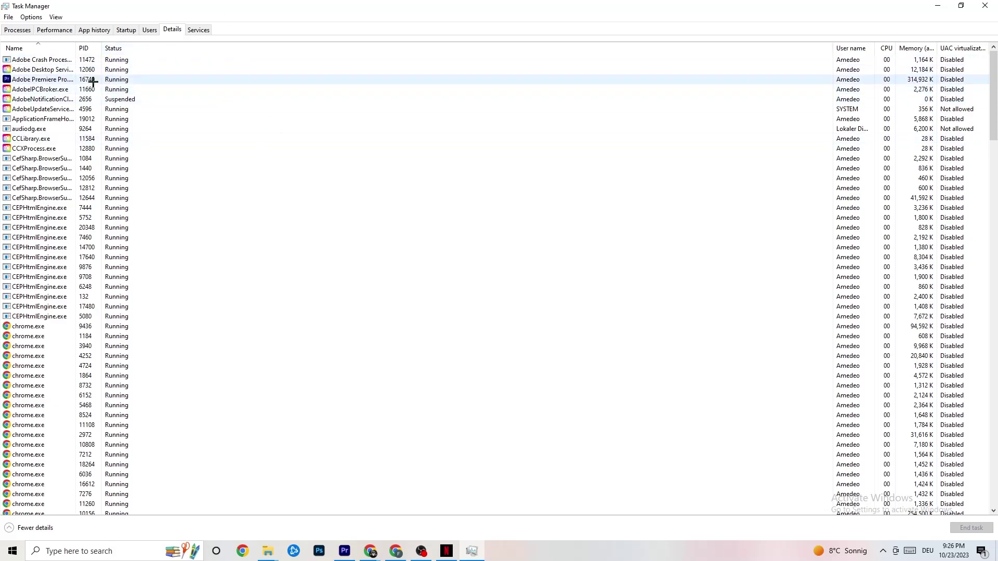
right_click(43, 84)
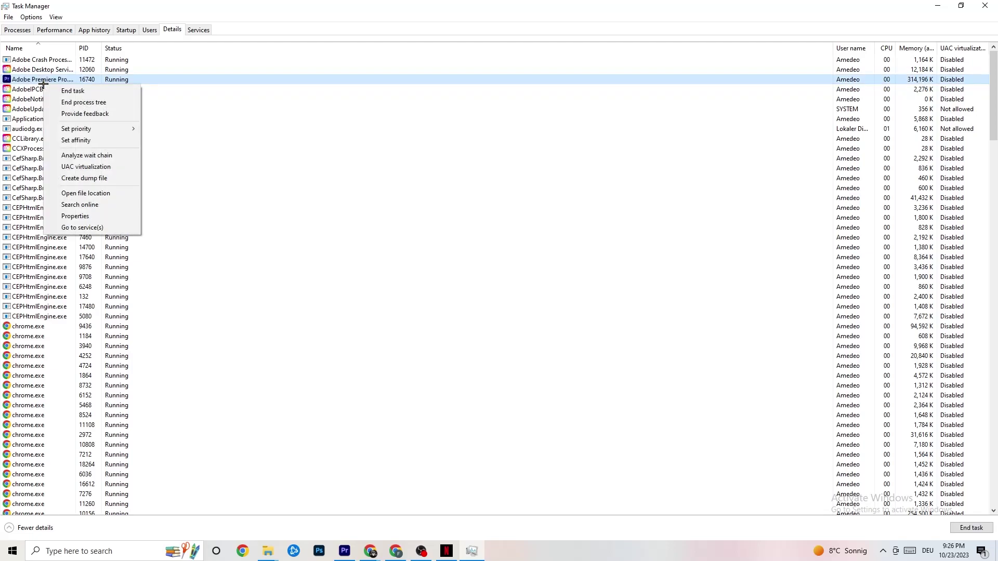
mouse_move(91, 128)
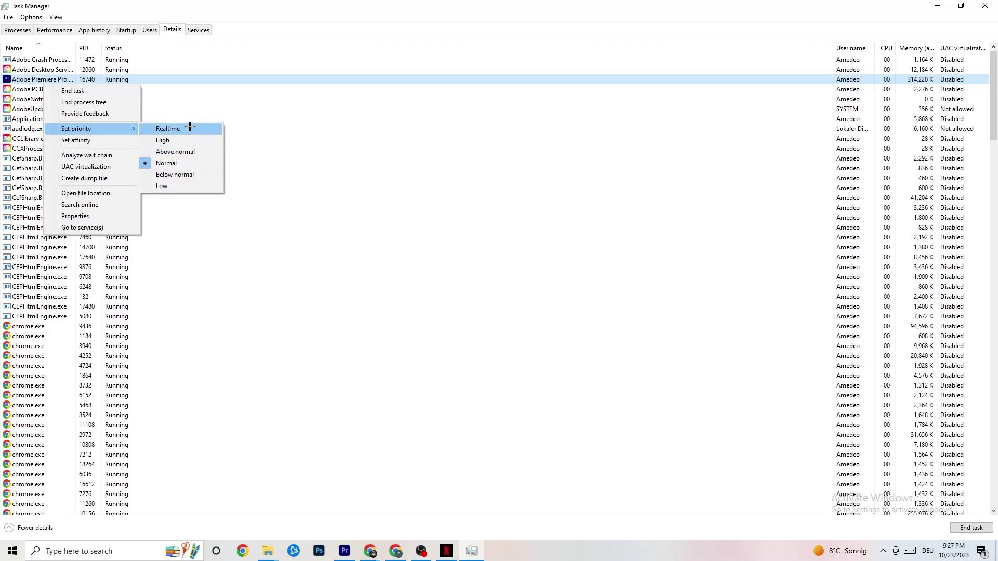
click(301, 99)
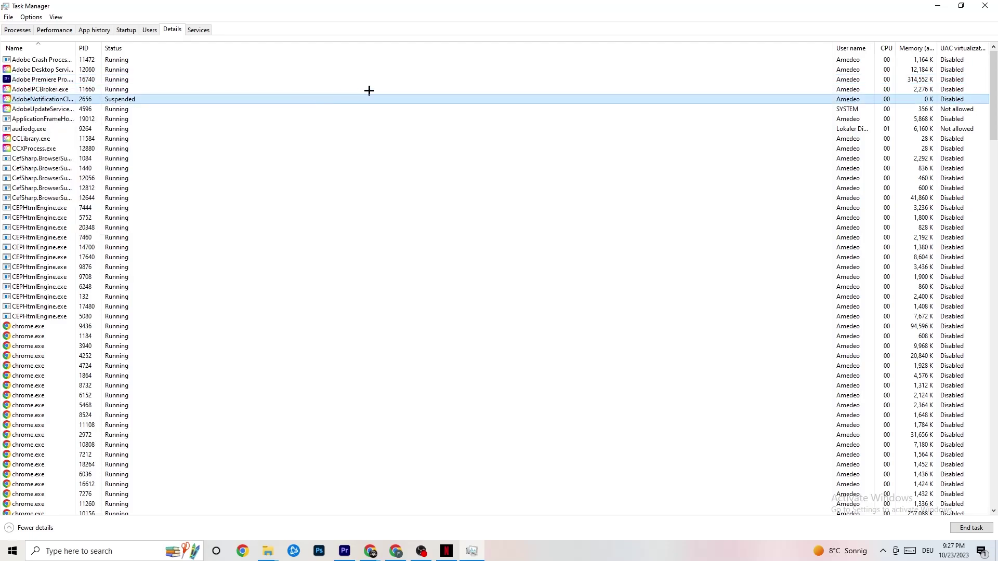
click(988, 4)
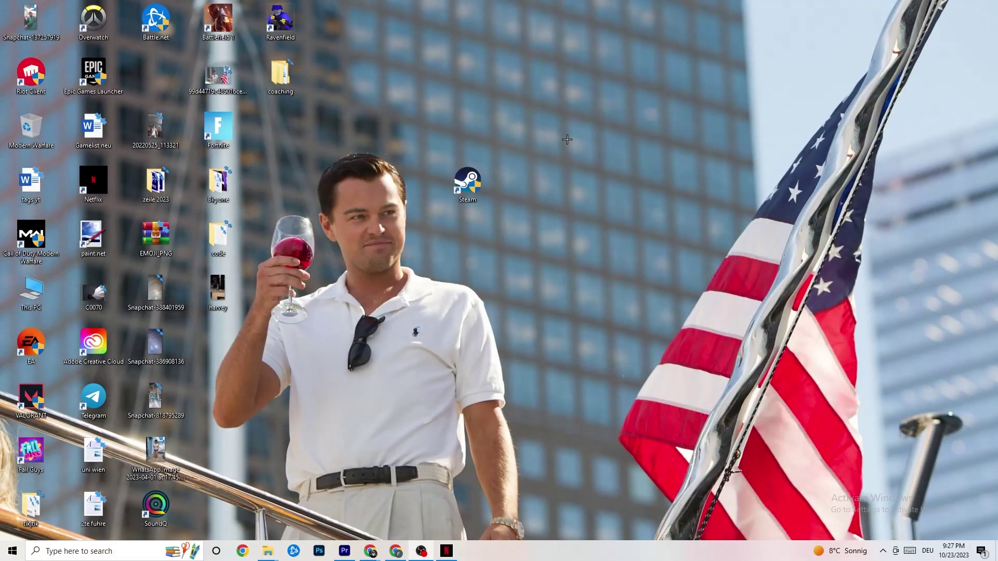
Open NVIDIA Control Panel and review the 3D image settings with preview
right_click(558, 99)
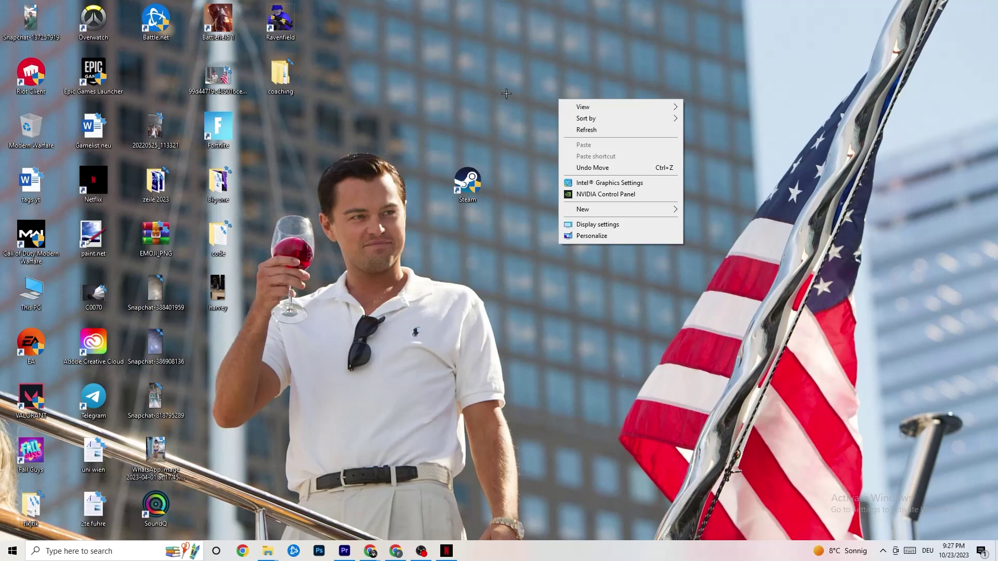
click(592, 197)
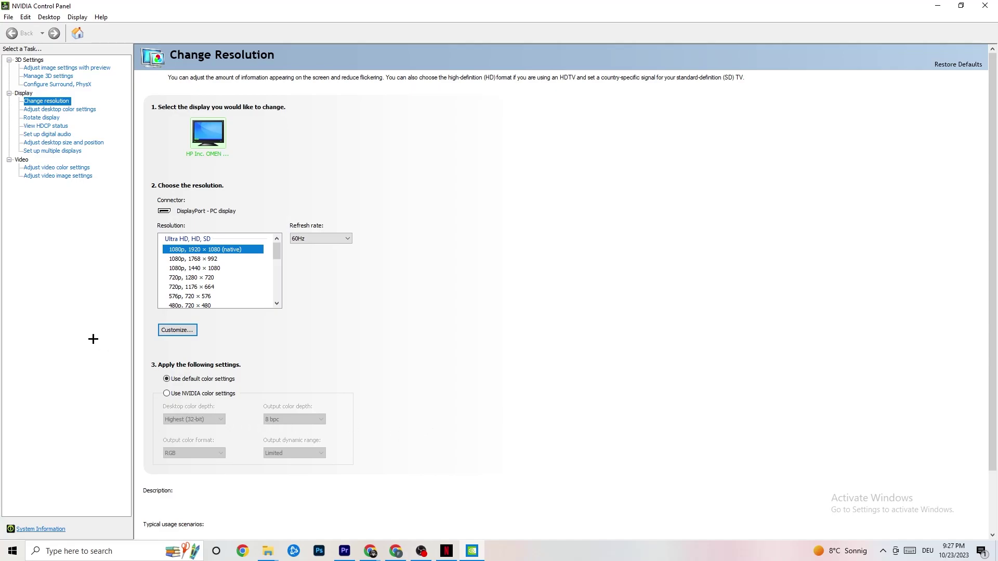
click(56, 68)
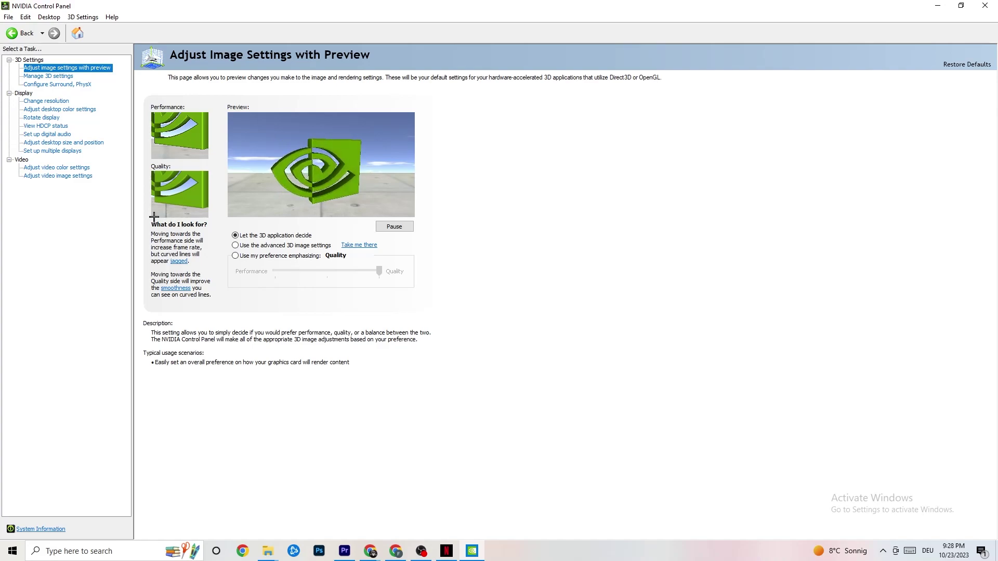
Check the display resolution settings with the native 1080p, 1920 × 1080 entry selected, then close NVIDIA Control Panel
click(34, 101)
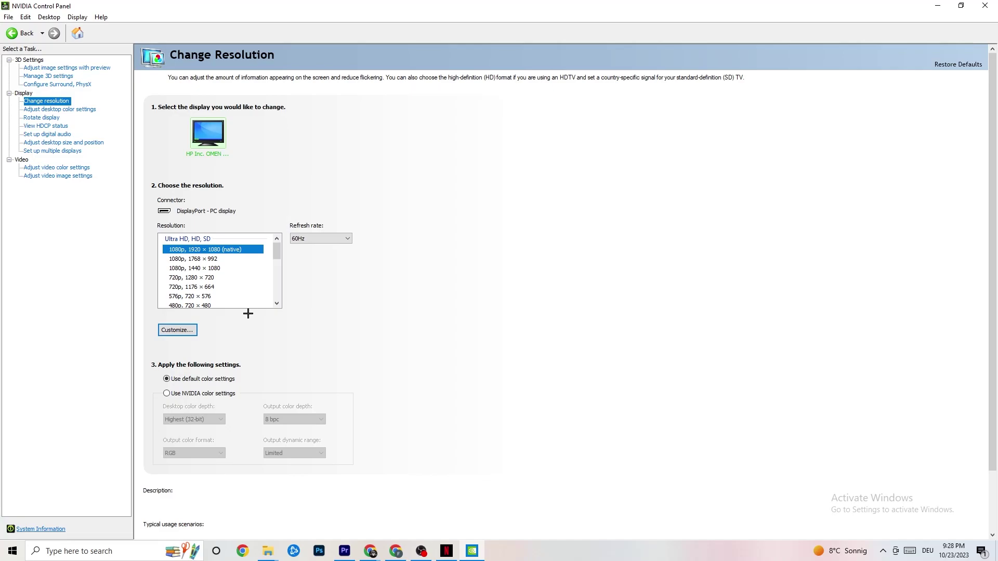
click(243, 249)
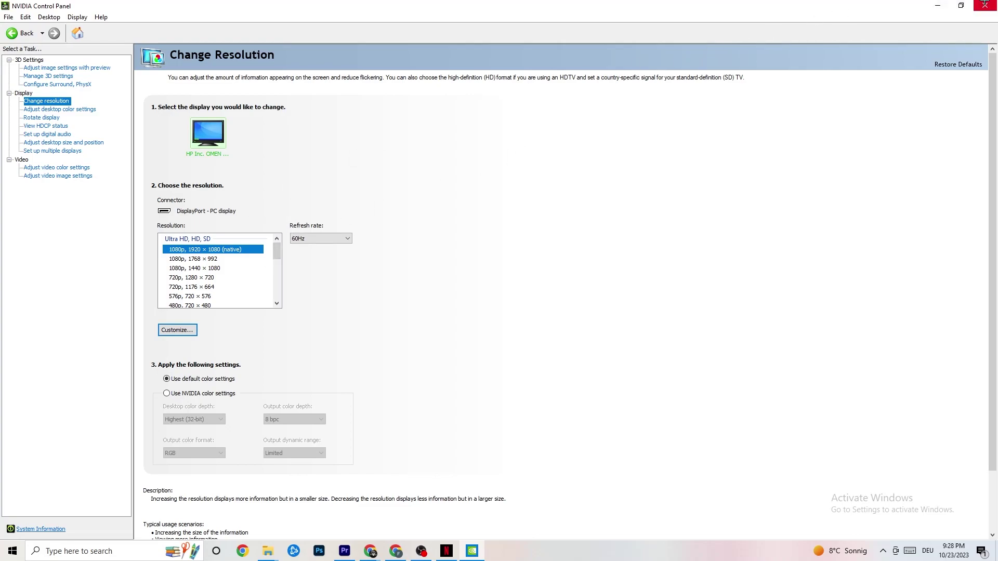
click(985, 5)
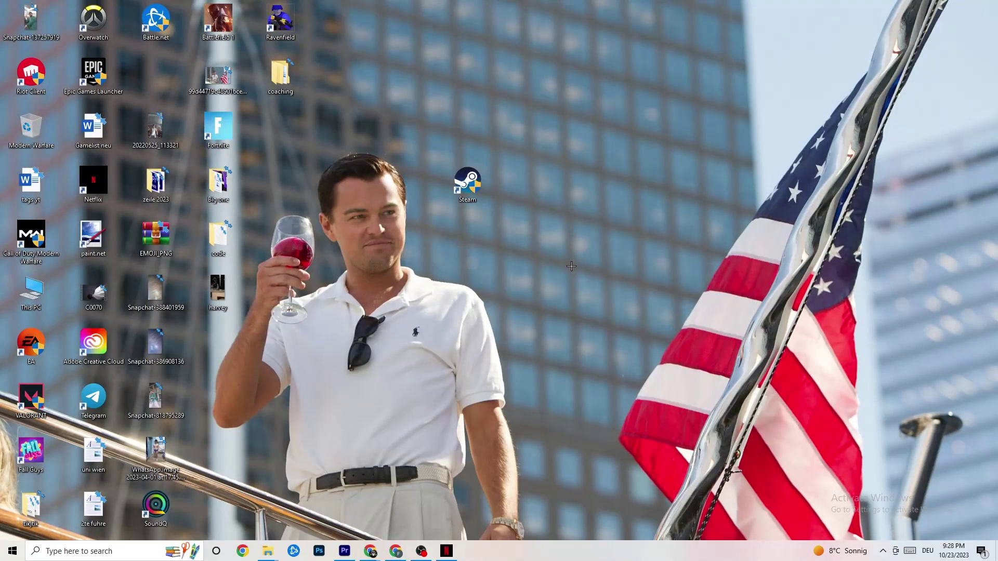